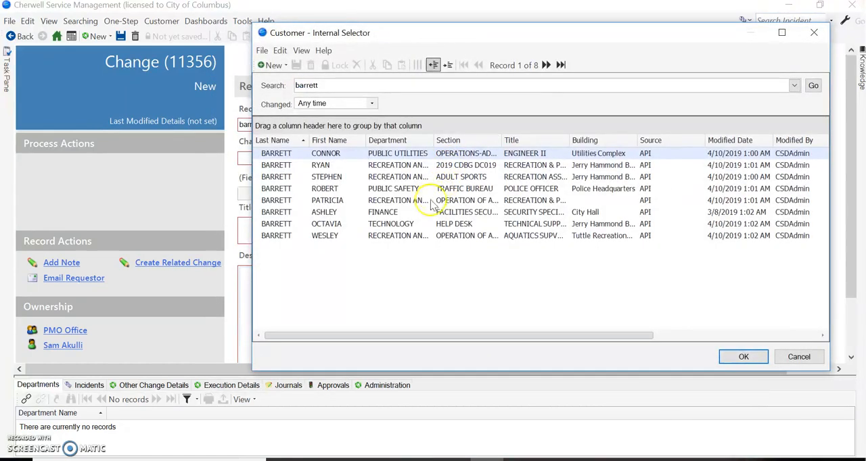
Choose the Technology Help Desk customer as the requestor and set the change type to Normal.
{"action": "double_click", "coordinate": [411, 226]}
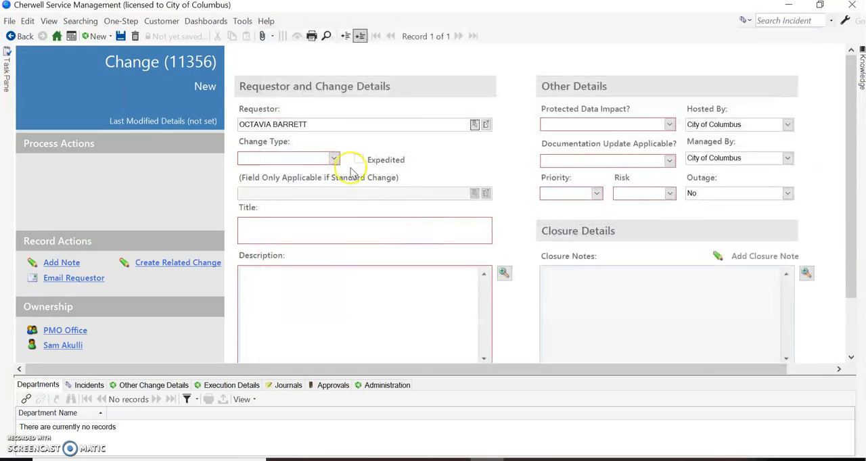
{"action": "left_click", "coordinate": [333, 158]}
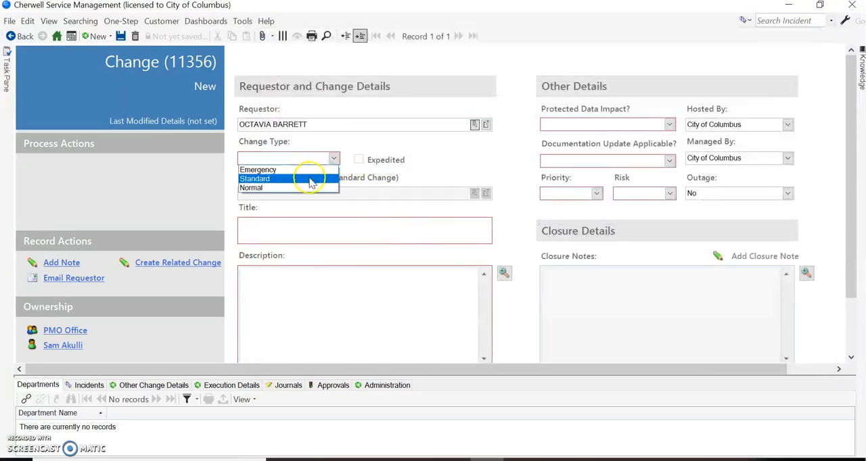
{"action": "left_click", "coordinate": [306, 188]}
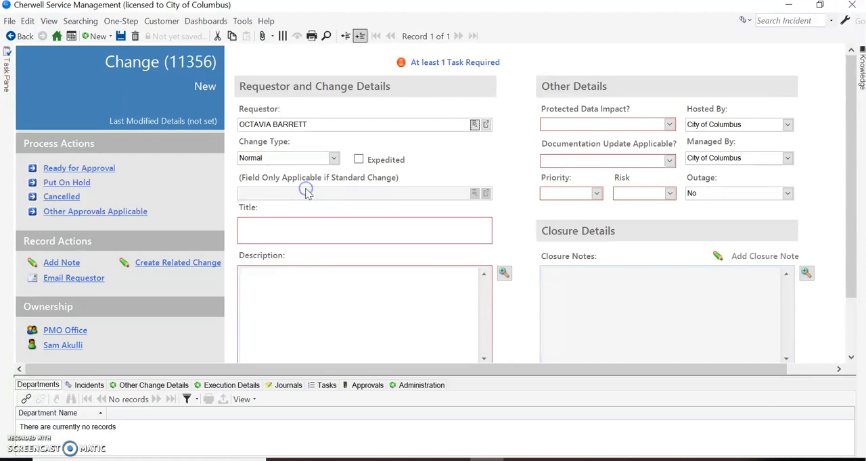
Try marking the change as Expedited, check the start and end date fields, and clear the option again.
{"action": "left_click", "coordinate": [358, 160]}
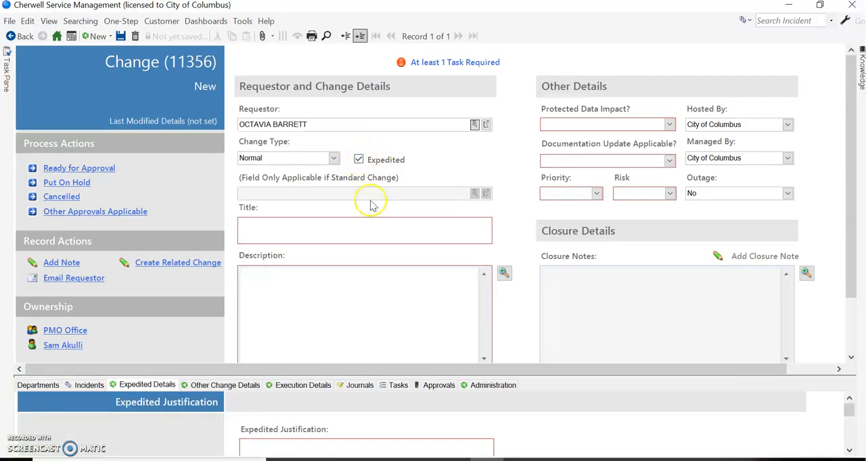
{"action": "left_click_drag", "start_coordinate": [850, 270], "coordinate": [856, 326]}
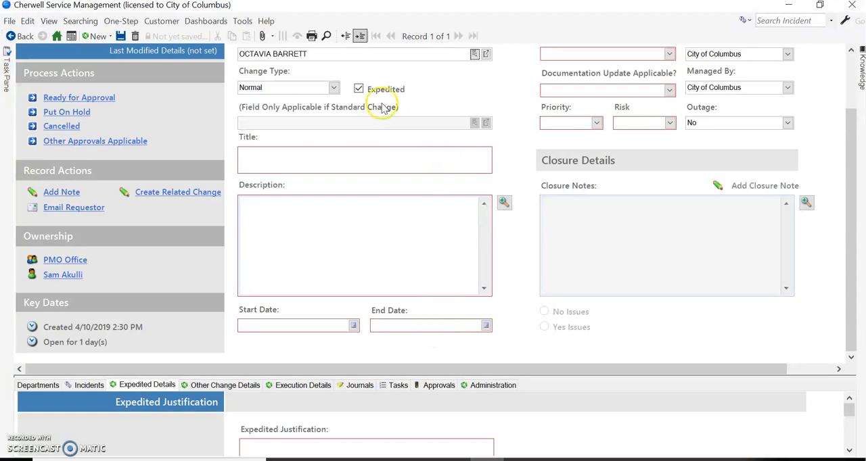
{"action": "left_click", "coordinate": [358, 89]}
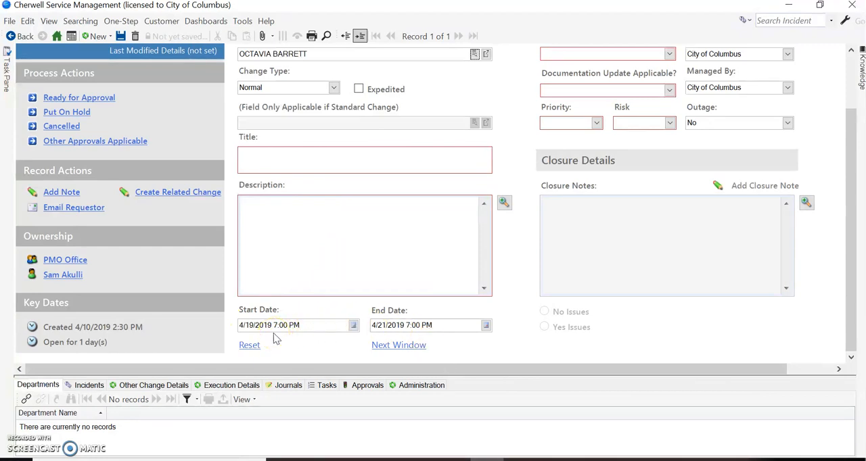
Advance the change dates to the 7/19/2019 to 7/21/2019 maintenance window, and reset them.
{"action": "left_click", "coordinate": [396, 346]}
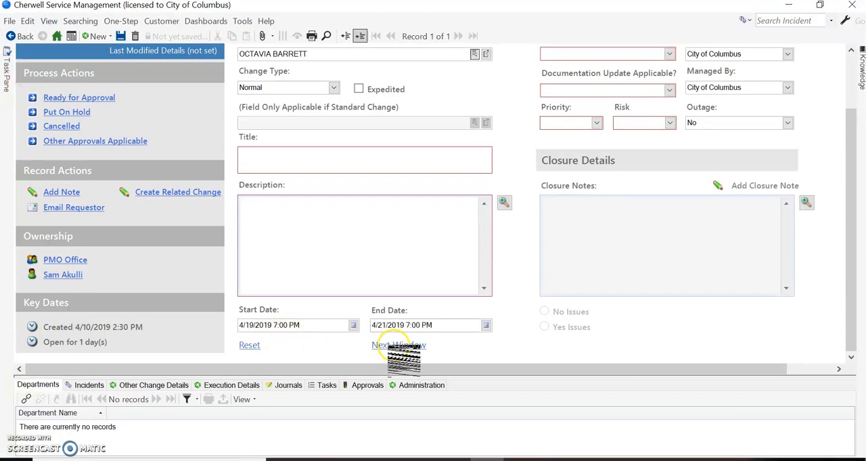
{"action": "left_click", "coordinate": [394, 345]}
{"action": "left_click", "coordinate": [396, 345]}
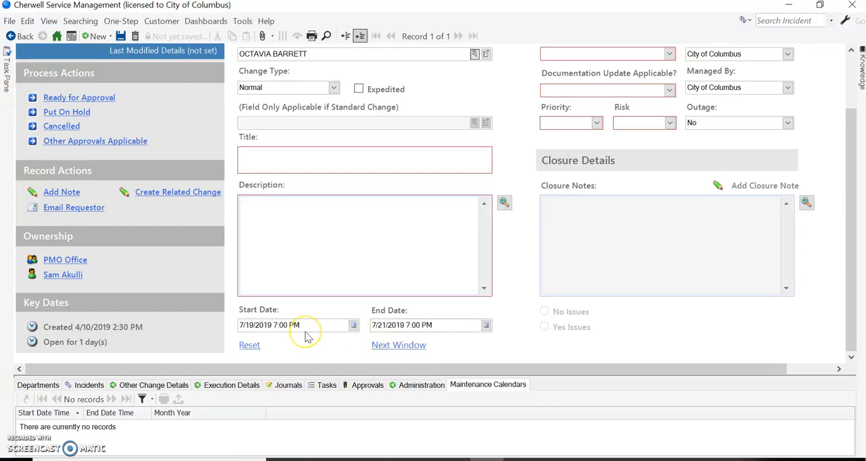
{"action": "left_click", "coordinate": [249, 345]}
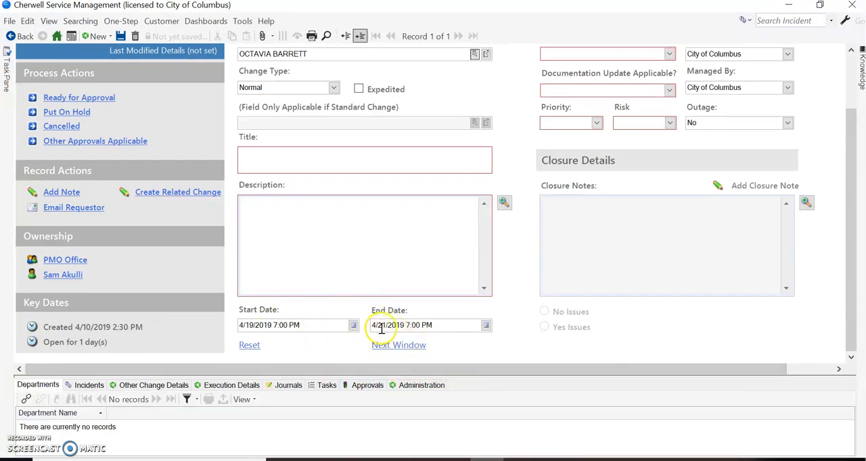
Enter "Normal Title" as the change title and "Maintenance Weekend Change" as its description.
{"action": "scroll", "coordinate": [427, 133], "scroll_direction": "up", "scroll_amount": 5}
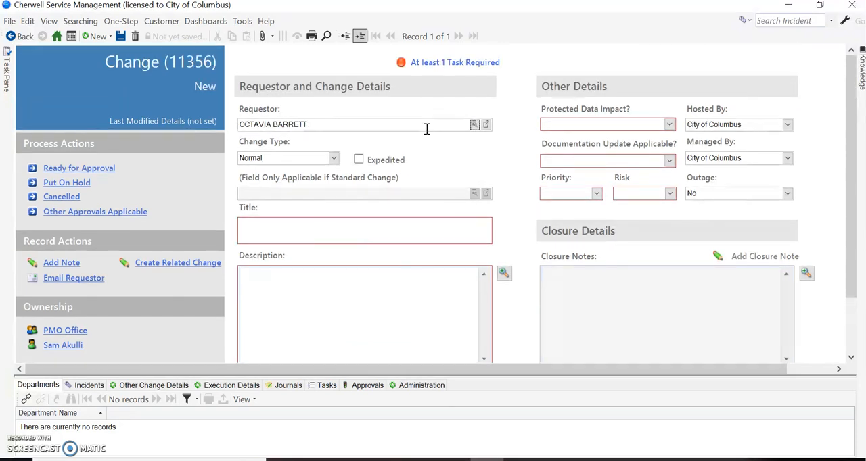
{"action": "left_click", "coordinate": [339, 228]}
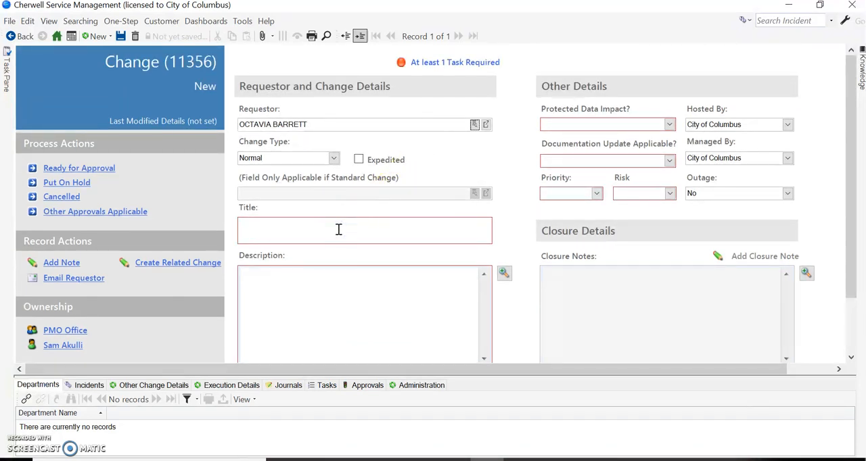
{"action": "type", "text": "Normal Tital"}
{"action": "key", "text": "Tab"}
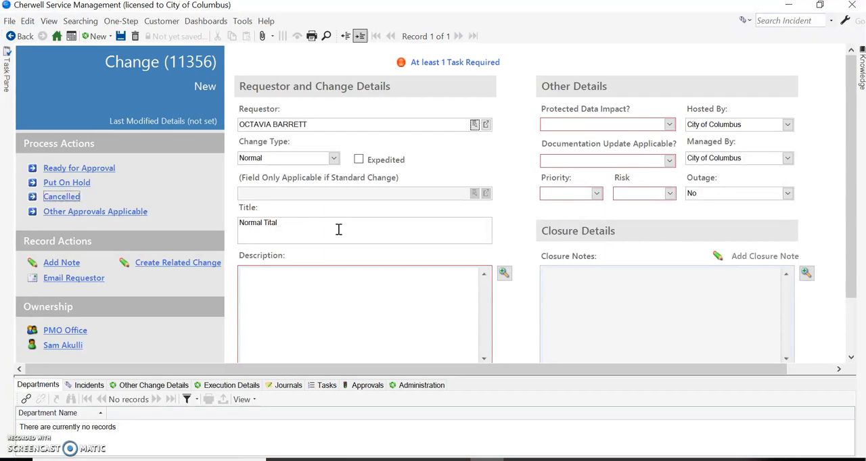
{"action": "left_click", "coordinate": [315, 223]}
{"action": "key", "text": "BackSpace"}
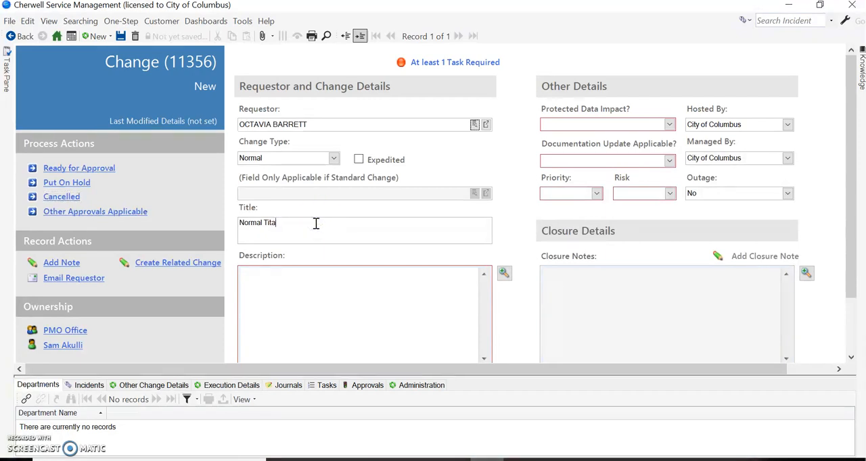
{"action": "type", "text": "t"}
{"action": "key", "text": "BackSpace"}
{"action": "type", "text": "tle"}
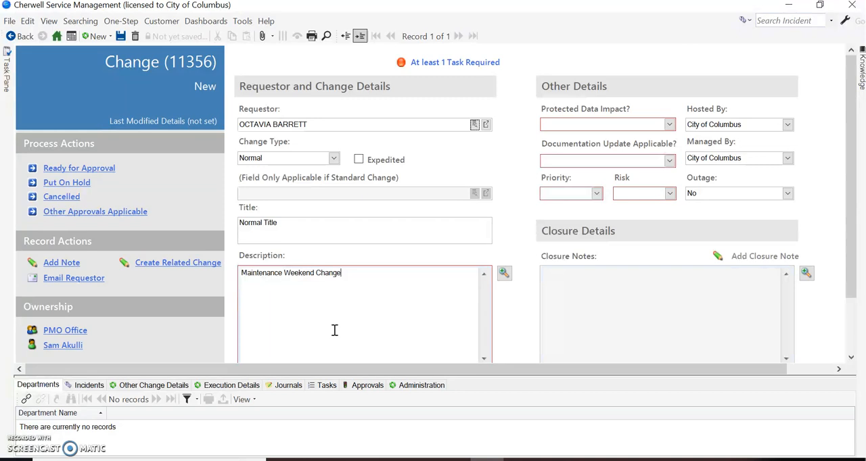
{"action": "left_click", "coordinate": [306, 284]}
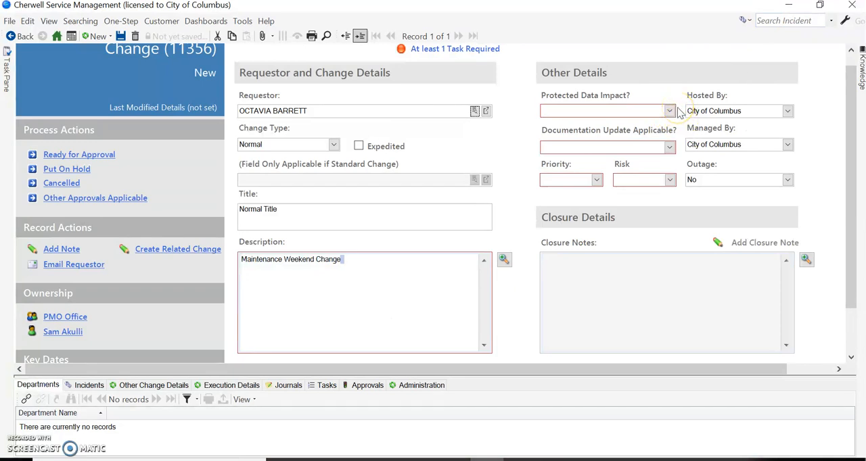
Set both Protected Data Impact and Documentation Update Applicable to No.
{"action": "left_click", "coordinate": [675, 105]}
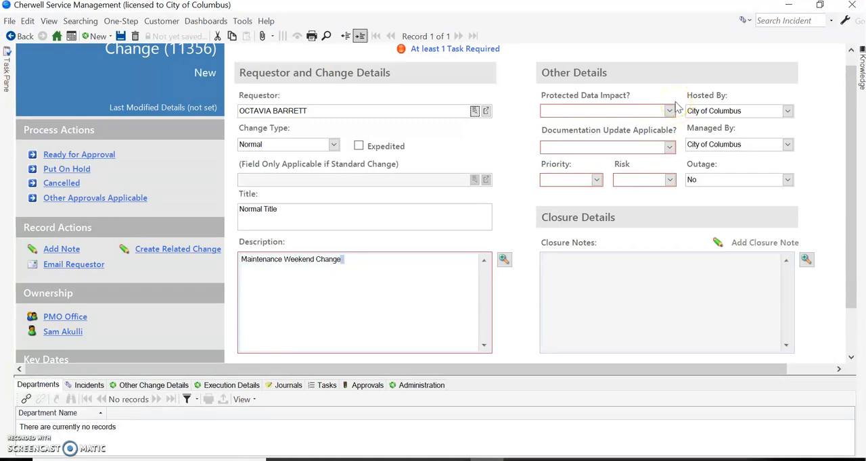
{"action": "left_click", "coordinate": [675, 113]}
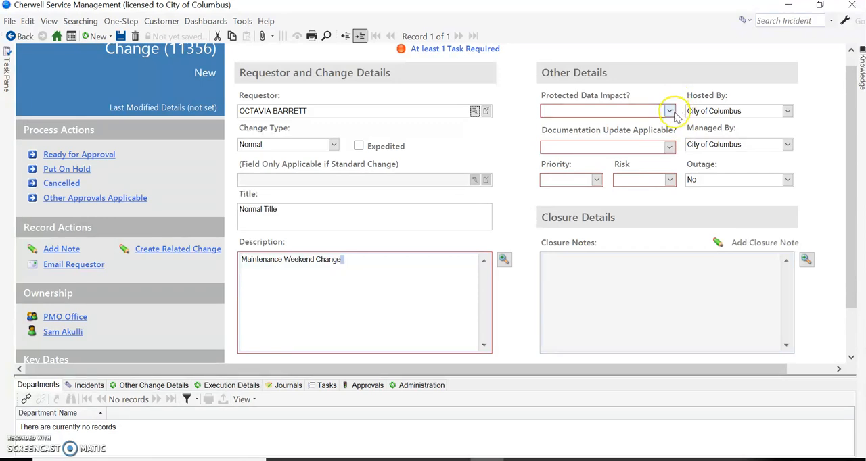
{"action": "left_click", "coordinate": [669, 111]}
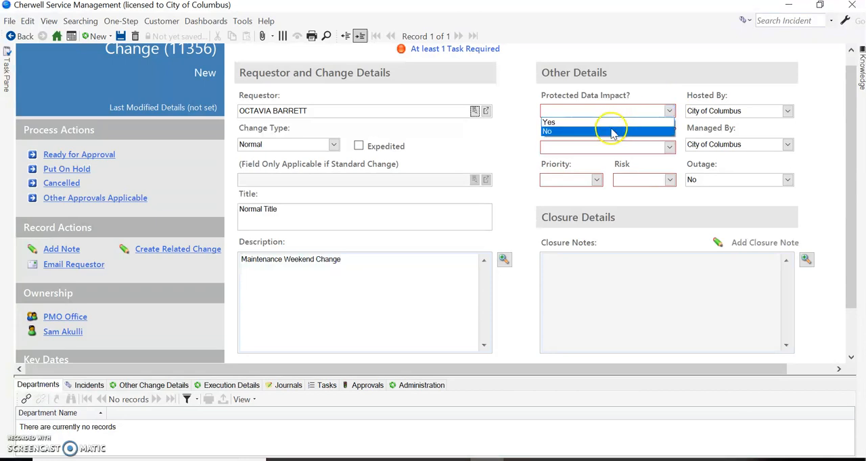
{"action": "left_click", "coordinate": [612, 131]}
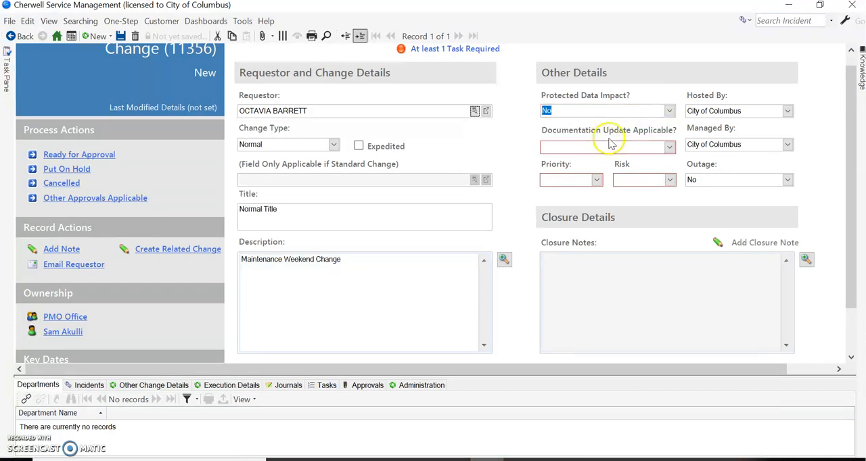
{"action": "left_click", "coordinate": [669, 147]}
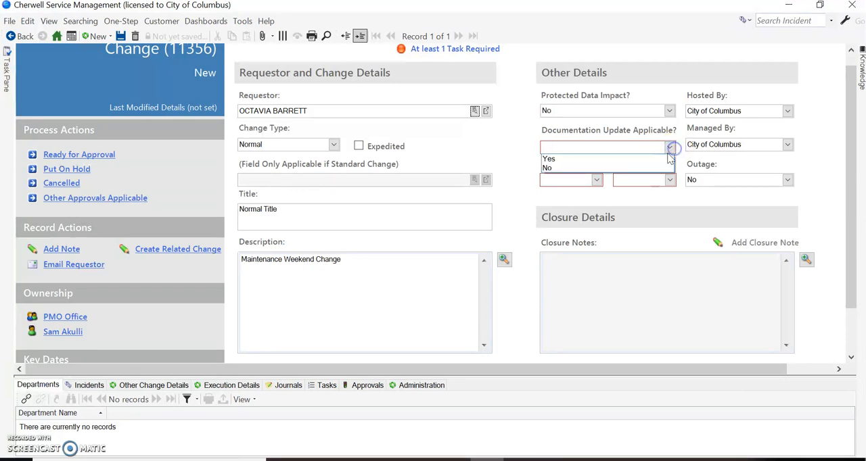
{"action": "left_click", "coordinate": [639, 169]}
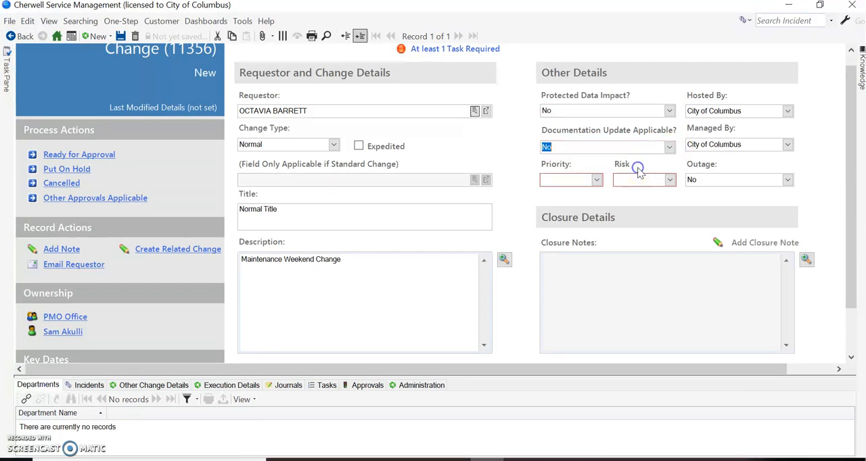
Set the priority to 2 using Medium urgency with Site/Dept. impact, and set the risk to Medium.
{"action": "left_click", "coordinate": [595, 180]}
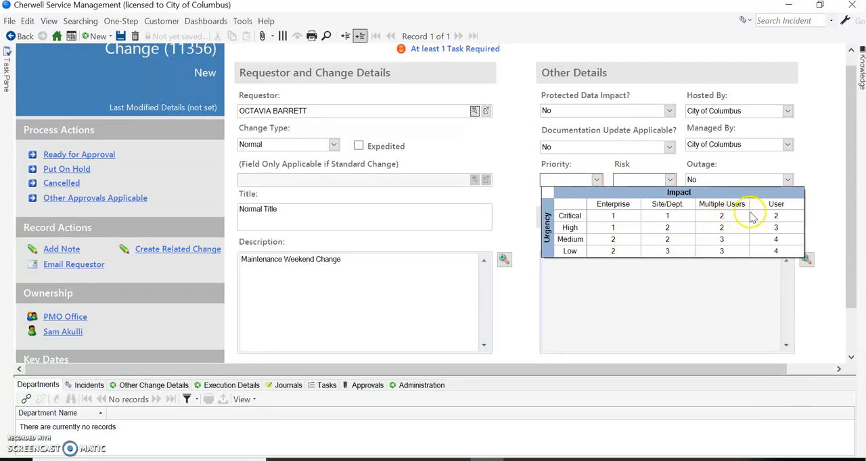
{"action": "left_click", "coordinate": [668, 239]}
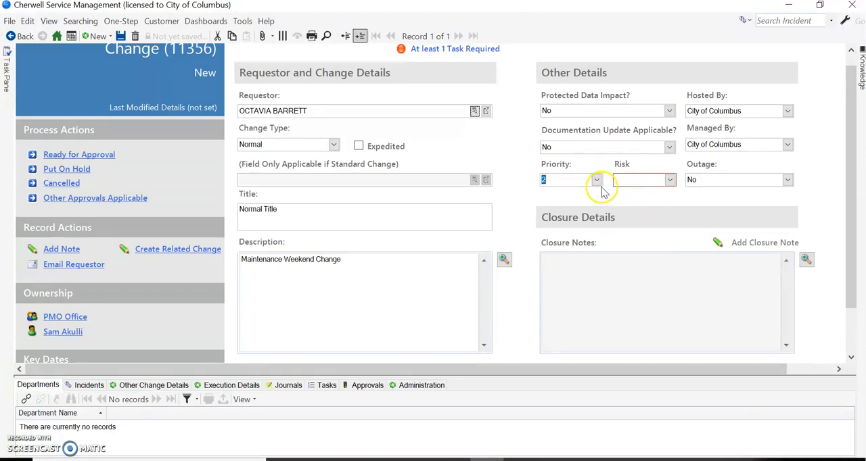
{"action": "left_click", "coordinate": [670, 182]}
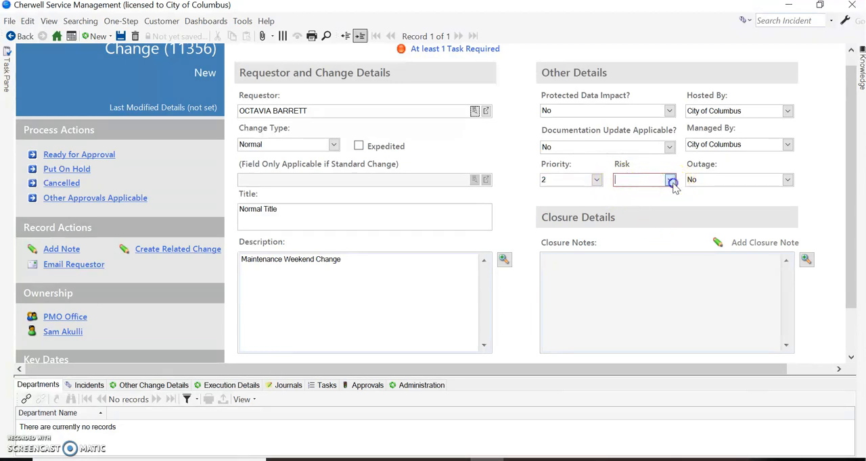
{"action": "left_click", "coordinate": [657, 201]}
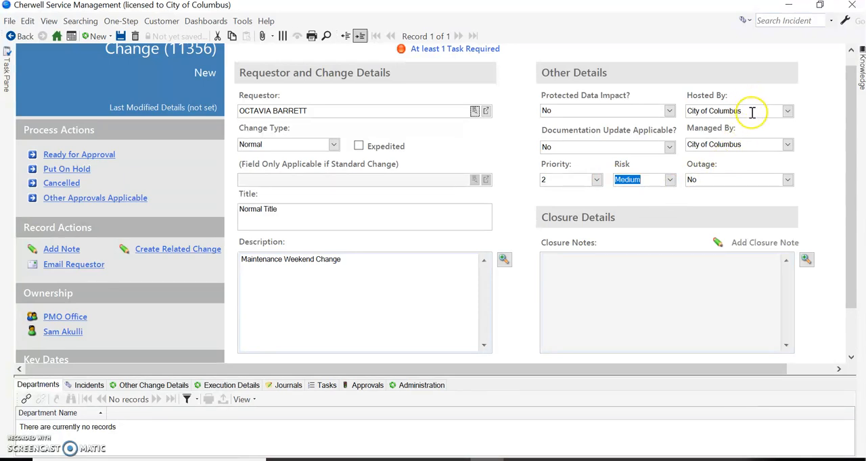
Check which organizations are available for the Hosted By field.
{"action": "left_click", "coordinate": [749, 146]}
{"action": "left_click", "coordinate": [787, 111]}
{"action": "left_click", "coordinate": [772, 133]}
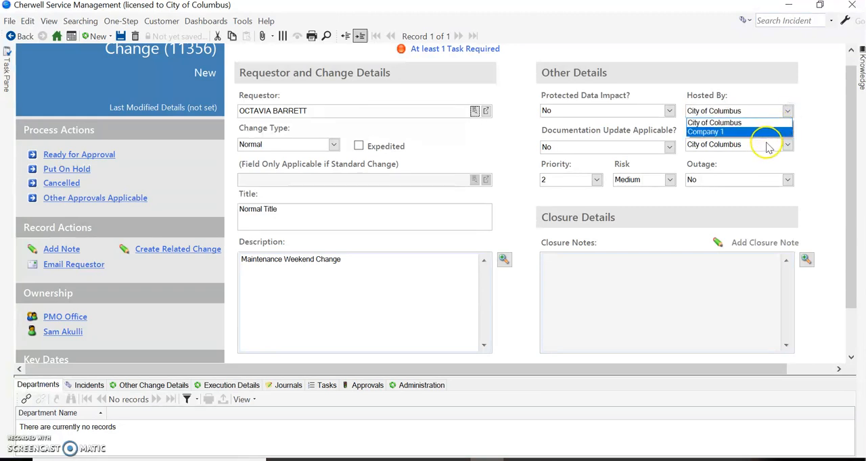
{"action": "left_click", "coordinate": [805, 155]}
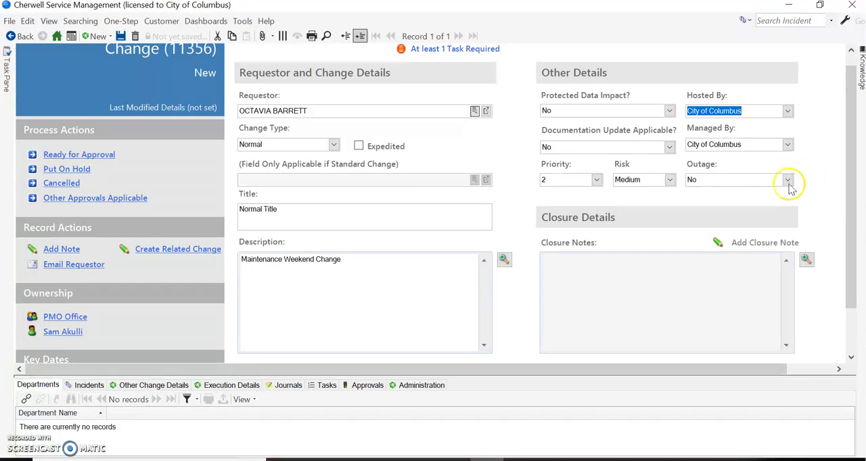
Set Outage to Yes for the change.
{"action": "left_click", "coordinate": [735, 178]}
{"action": "left_click", "coordinate": [787, 180]}
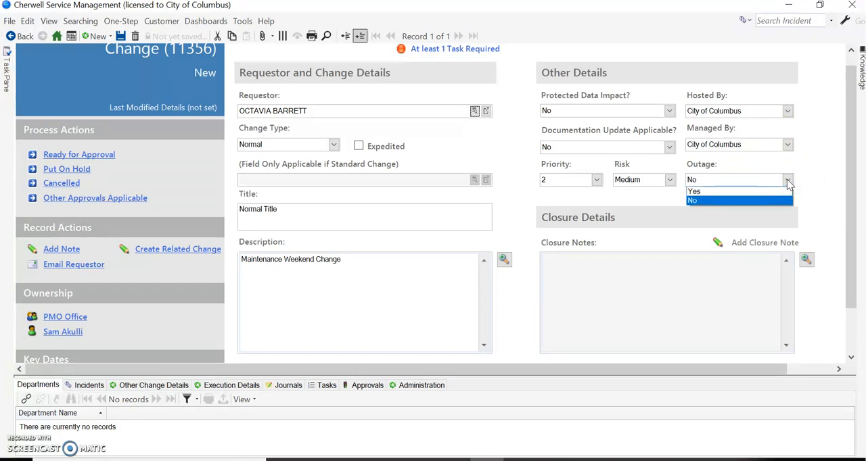
{"action": "left_click", "coordinate": [693, 192]}
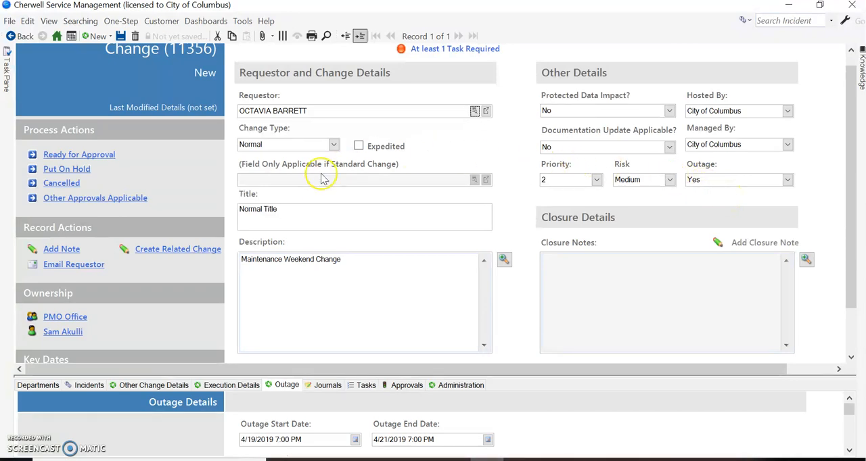
Set the change's start date to 4/20/2019 7:00 AM.
{"action": "scroll", "coordinate": [339, 184], "scroll_direction": "down", "scroll_amount": 2}
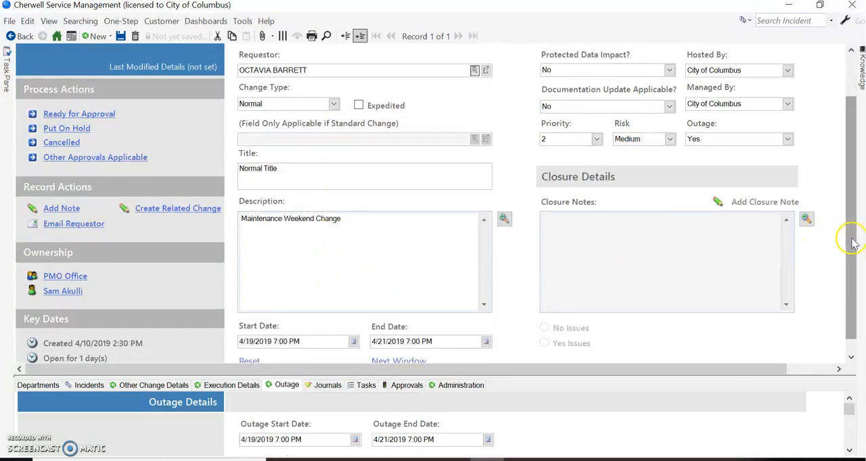
{"action": "left_click_drag", "start_coordinate": [850, 241], "coordinate": [852, 289]}
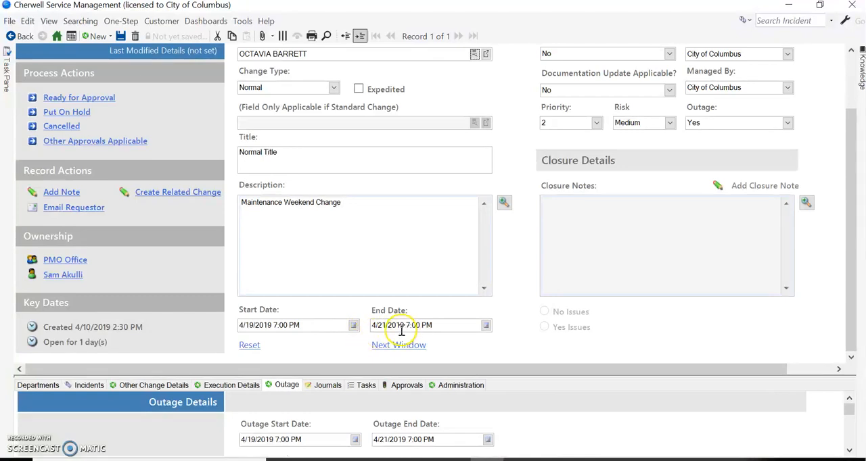
{"action": "left_click", "coordinate": [254, 325]}
{"action": "key", "text": "BackSpace"}
{"action": "key", "text": "BackSpace"}
{"action": "type", "text": "20"}
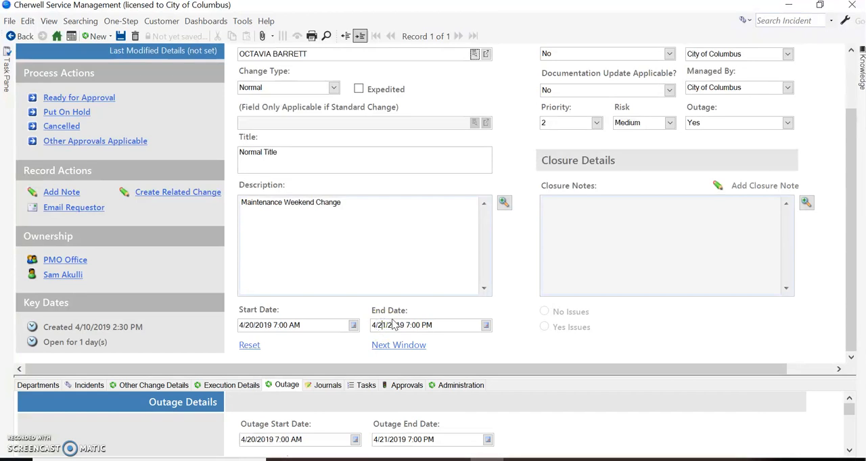
Set the day of the change's end date to 4/20/2019.
{"action": "key", "text": "Delete"}
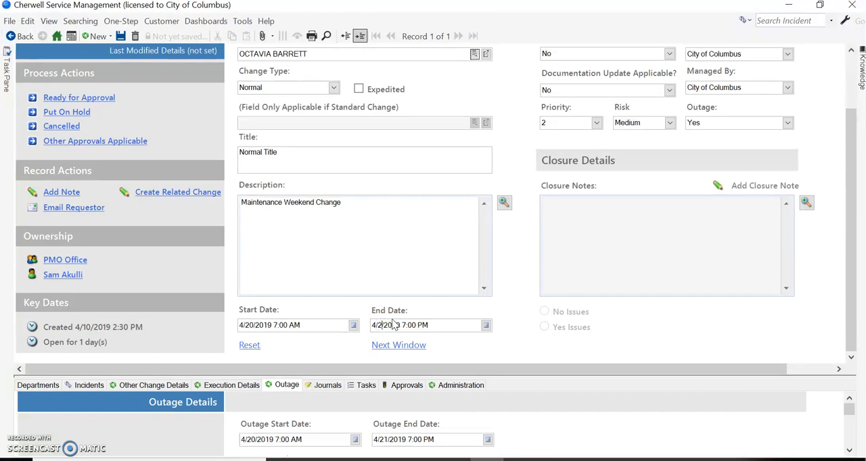
{"action": "type", "text": "0"}
{"action": "left_click", "coordinate": [418, 351]}
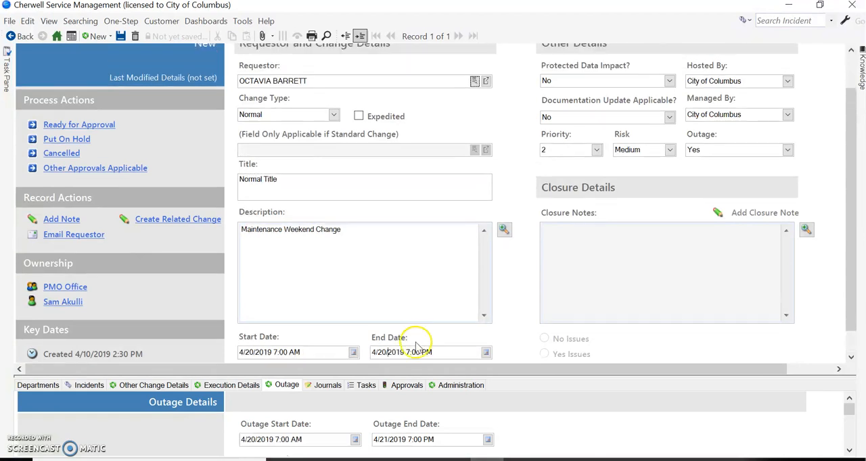
Set the time of the change's end date to 9:00 AM.
{"action": "left_click", "coordinate": [409, 351]}
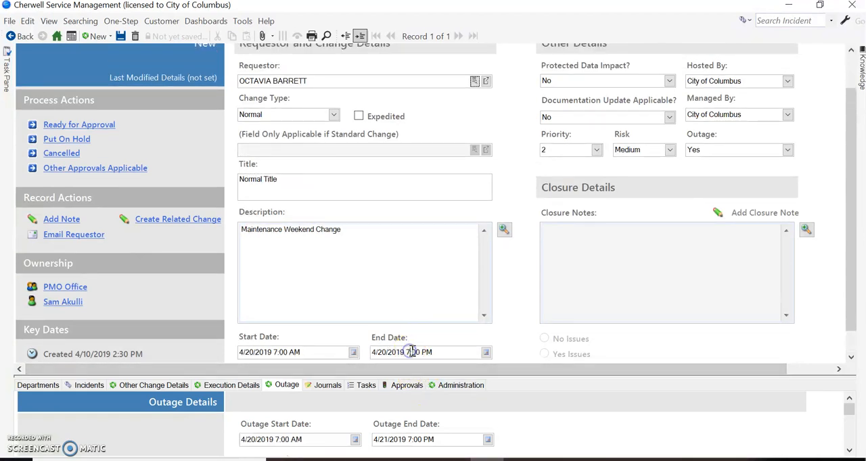
{"action": "type", "text": "9"}
{"action": "left_click", "coordinate": [432, 208]}
{"action": "scroll", "coordinate": [432, 208], "scroll_direction": "down", "scroll_amount": 2}
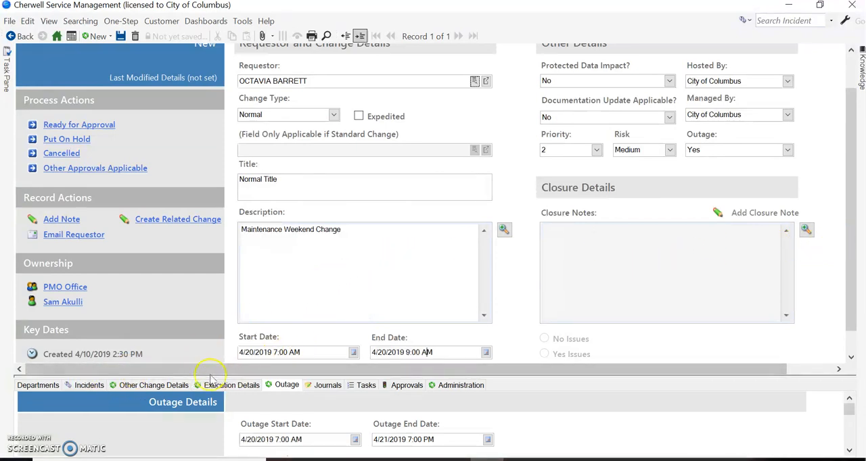
Open the Department Selector for linking existing departments to the change.
{"action": "left_click_drag", "start_coordinate": [209, 372], "coordinate": [208, 278]}
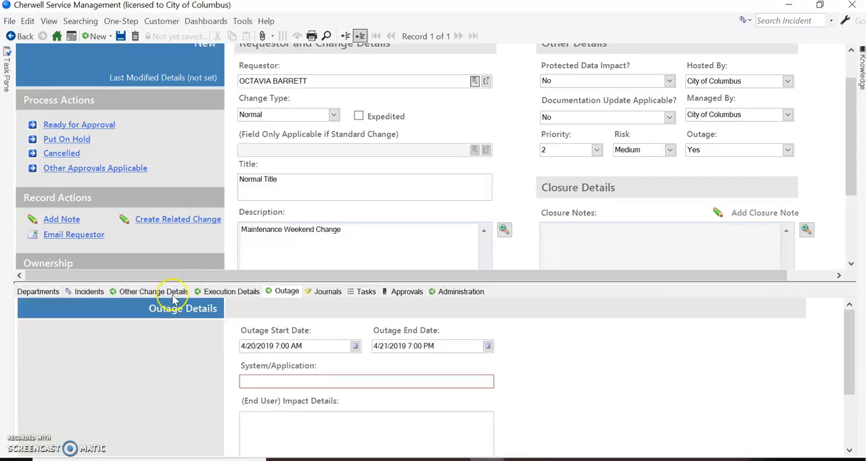
{"action": "left_click", "coordinate": [40, 292]}
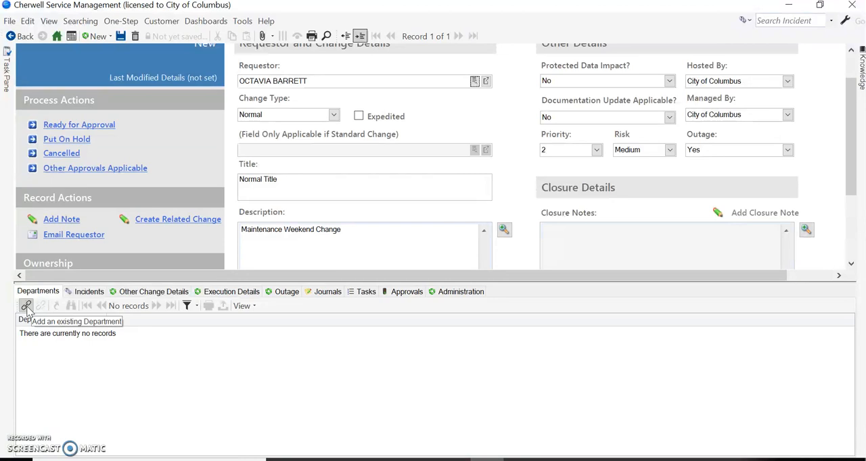
{"action": "left_click", "coordinate": [26, 306]}
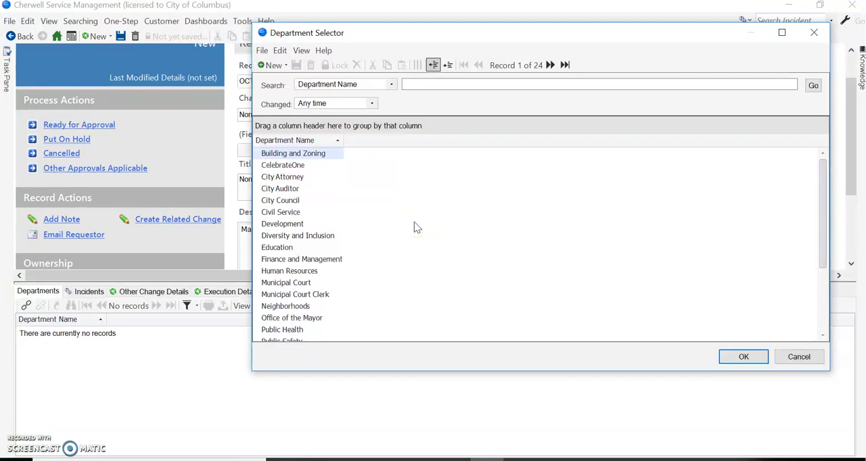
{"action": "key", "text": "ctrl+a"}
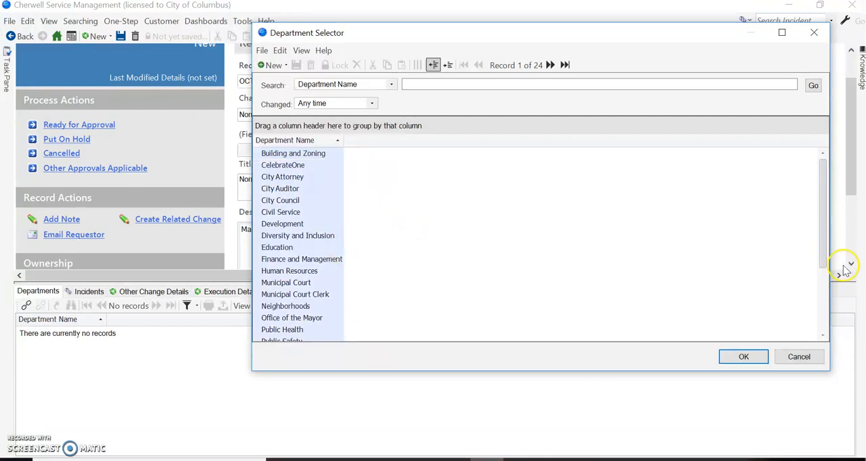
{"action": "left_click_drag", "start_coordinate": [824, 262], "coordinate": [808, 193]}
{"action": "left_click", "coordinate": [326, 200]}
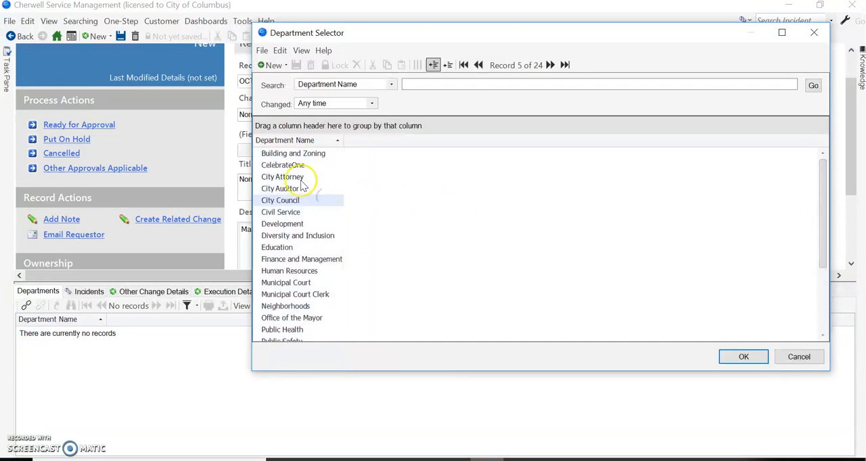
Link the departments from Building and Zoning through City Council, plus Finance and Management, Neighborhoods and Public Health, to the change.
{"action": "left_click", "coordinate": [289, 156]}
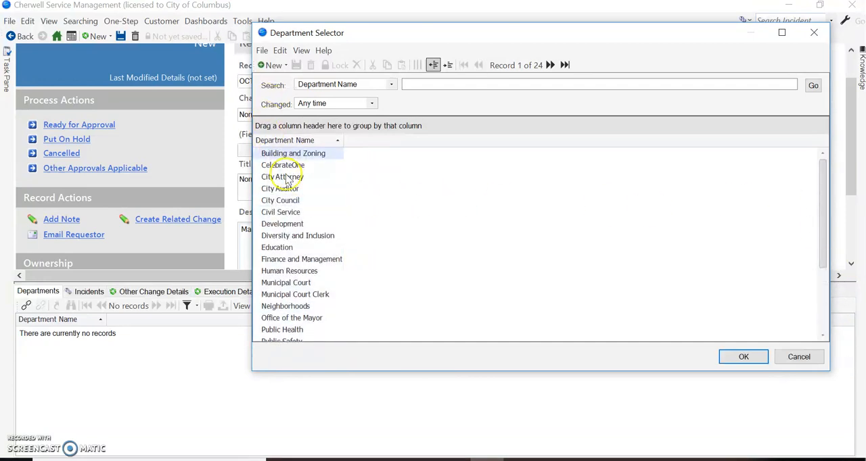
{"action": "left_click", "coordinate": [286, 200], "text": "shift"}
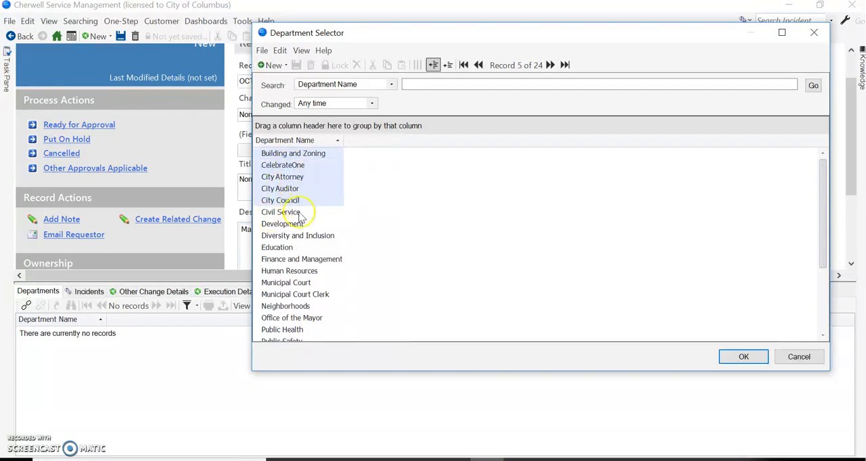
{"action": "left_click", "coordinate": [299, 259], "text": "ctrl"}
{"action": "left_click", "coordinate": [281, 307], "text": "ctrl"}
{"action": "left_click", "coordinate": [281, 331], "text": "ctrl"}
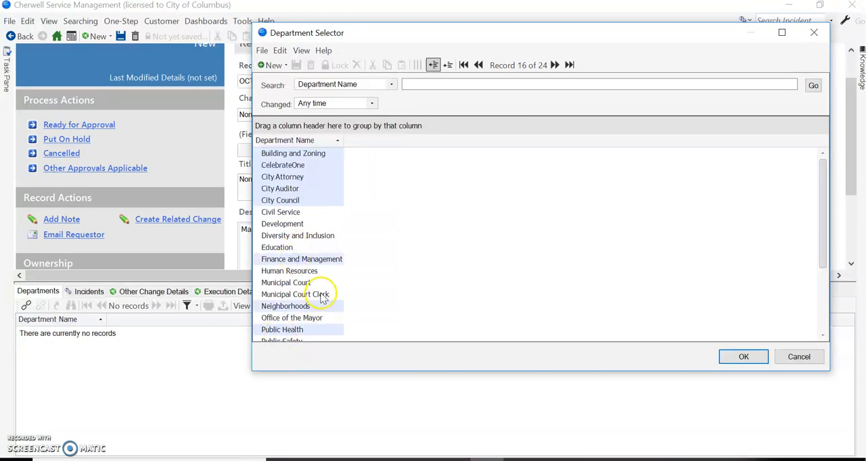
{"action": "scroll", "coordinate": [391, 256], "scroll_direction": "down", "scroll_amount": 3}
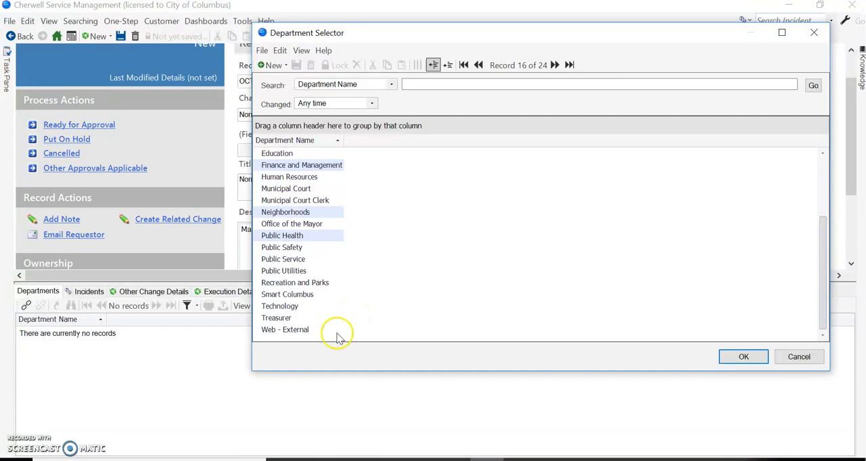
{"action": "left_click", "coordinate": [742, 358]}
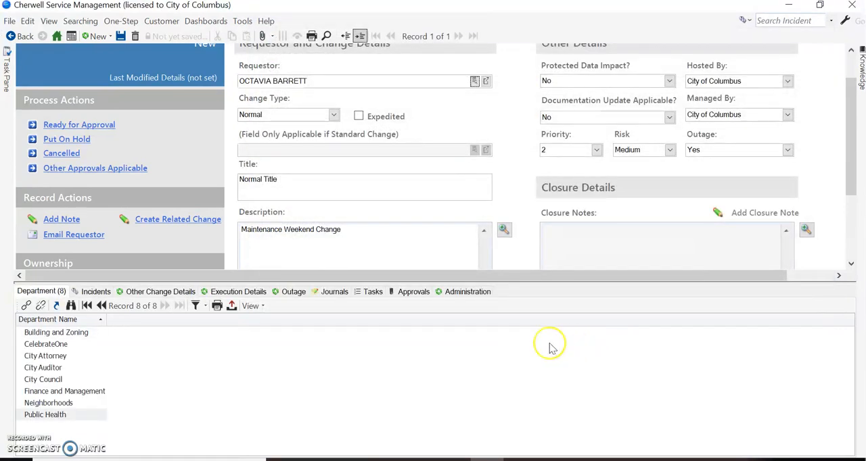
Check which open incidents can be linked to the change, without linking any.
{"action": "left_click", "coordinate": [93, 292]}
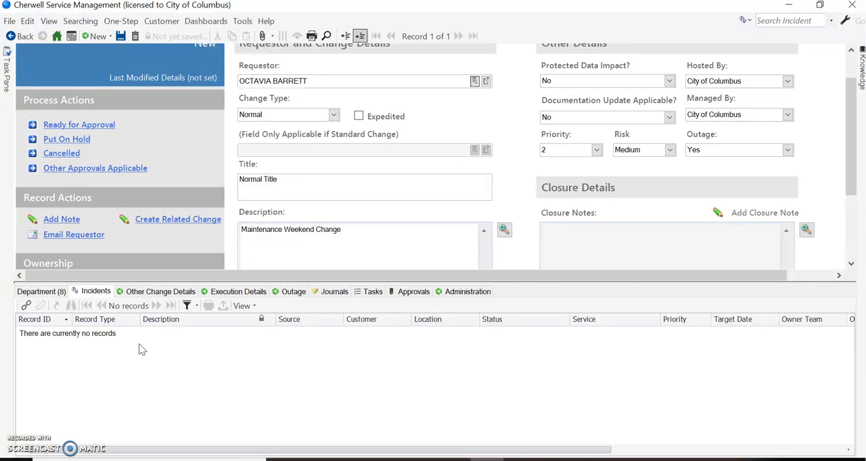
{"action": "left_click", "coordinate": [26, 306]}
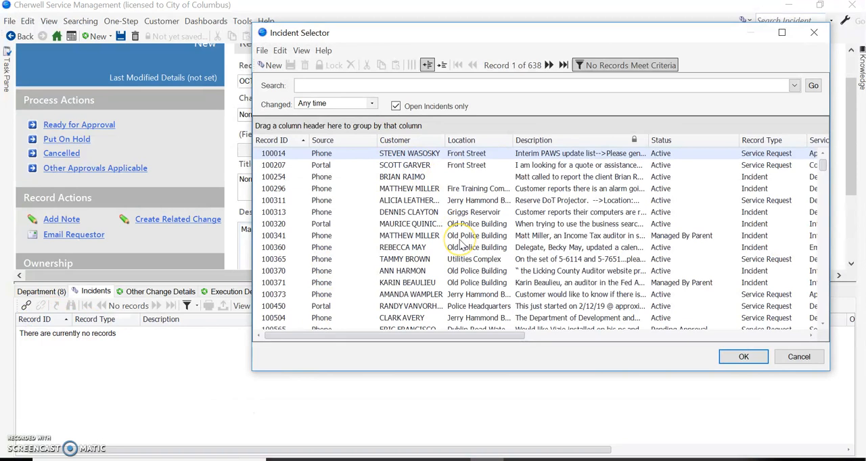
{"action": "left_click", "coordinate": [798, 357]}
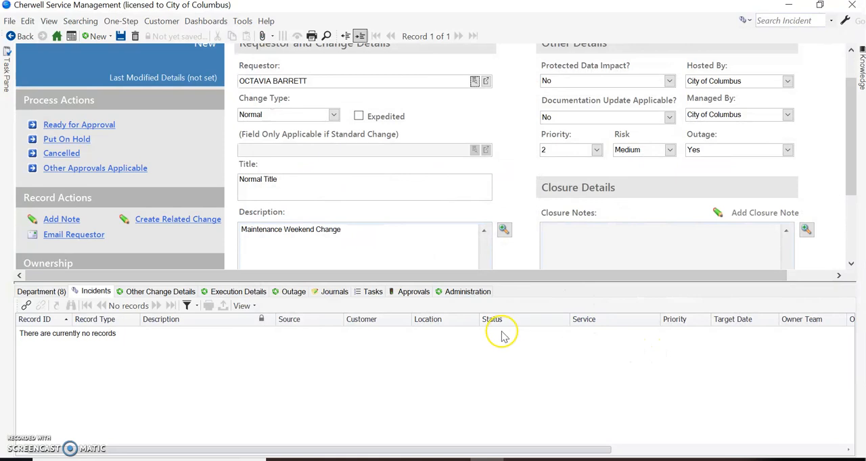
Enter "Technical details" as the Technical Change Details and "Impact risks details" as the Impact / Risk Details.
{"action": "left_click", "coordinate": [170, 292]}
{"action": "left_click", "coordinate": [340, 392]}
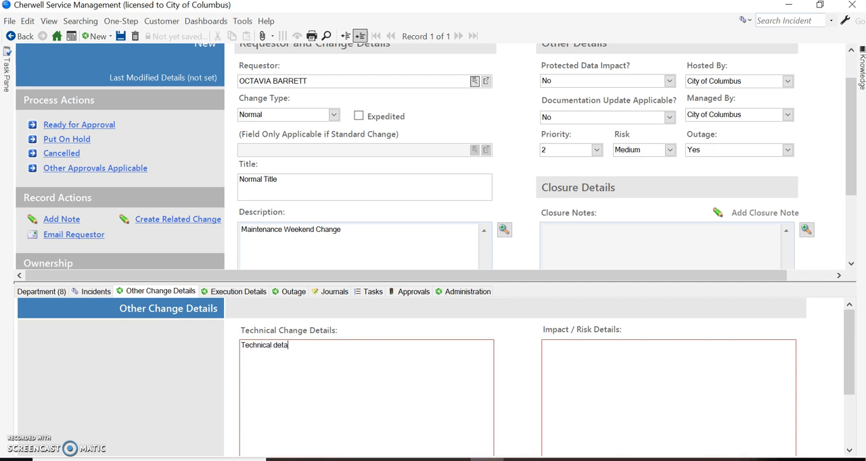
{"action": "left_click", "coordinate": [557, 375]}
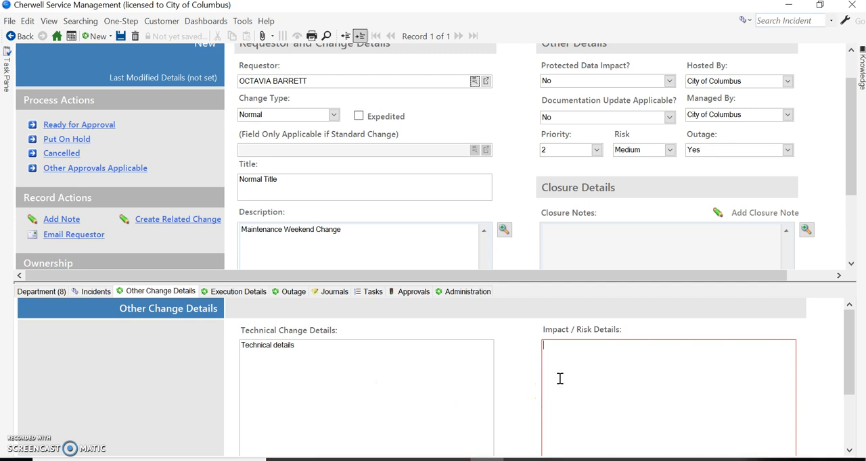
{"action": "type", "text": "Imp"}
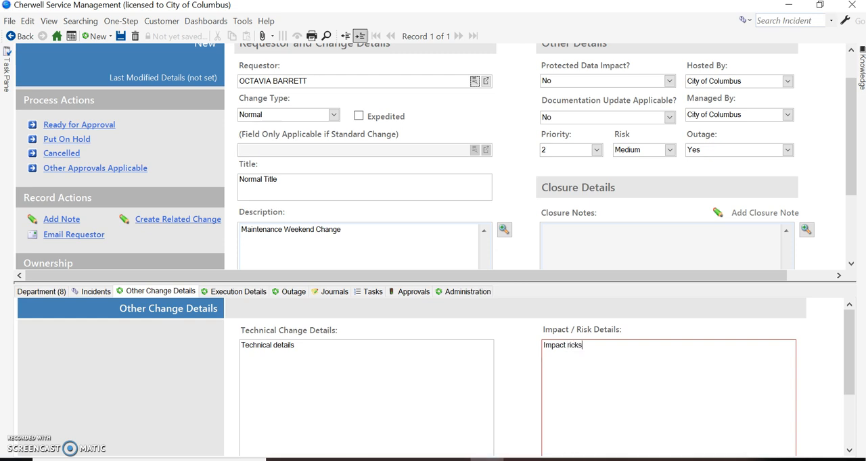
{"action": "type", "text": "act risks details"}
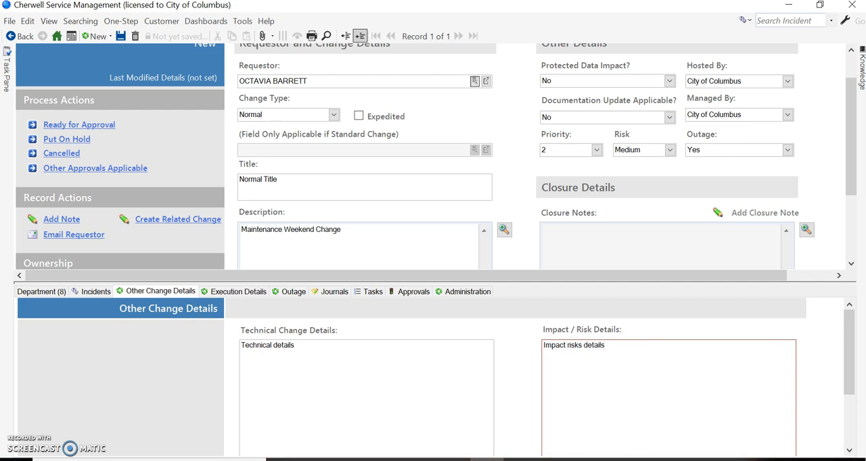
{"action": "scroll", "coordinate": [244, 338], "scroll_direction": "down", "scroll_amount": 2}
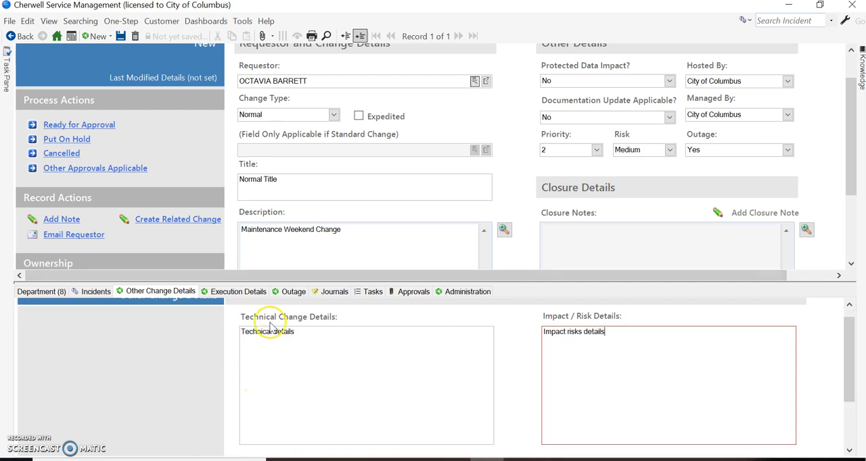
Enter "Implementation plan" as the Implementation Plan in the change's execution details.
{"action": "left_click", "coordinate": [242, 291]}
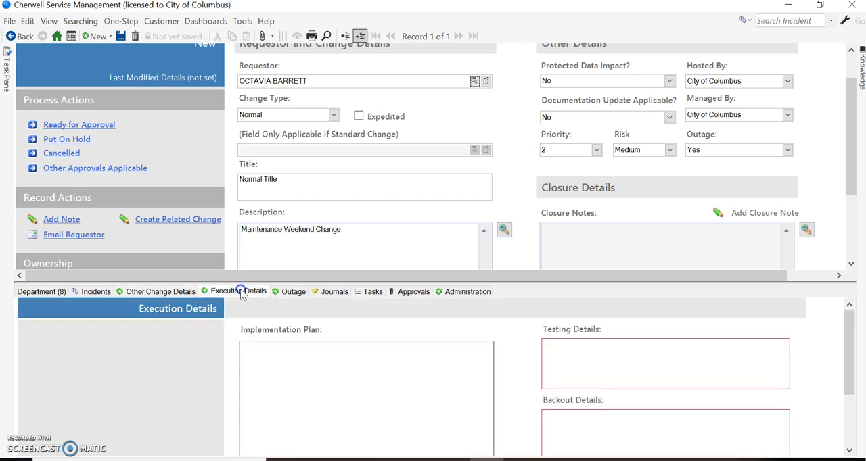
{"action": "left_click", "coordinate": [357, 387]}
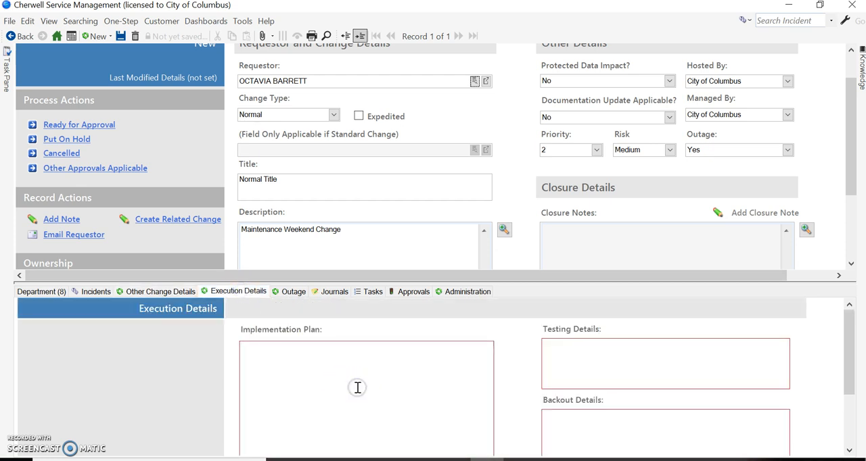
{"action": "type", "text": "Implementa"}
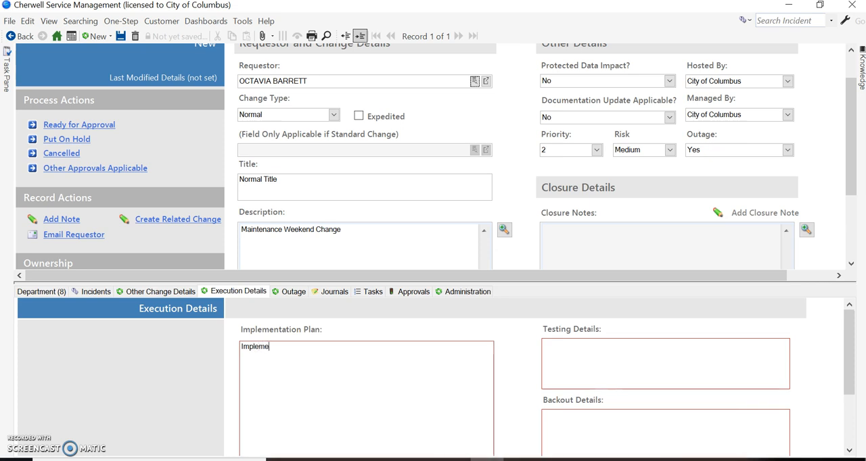
{"action": "type", "text": "tion plan"}
Enter "test details" as the Testing Details and "backout" as the Backout Details.
{"action": "left_click", "coordinate": [614, 371]}
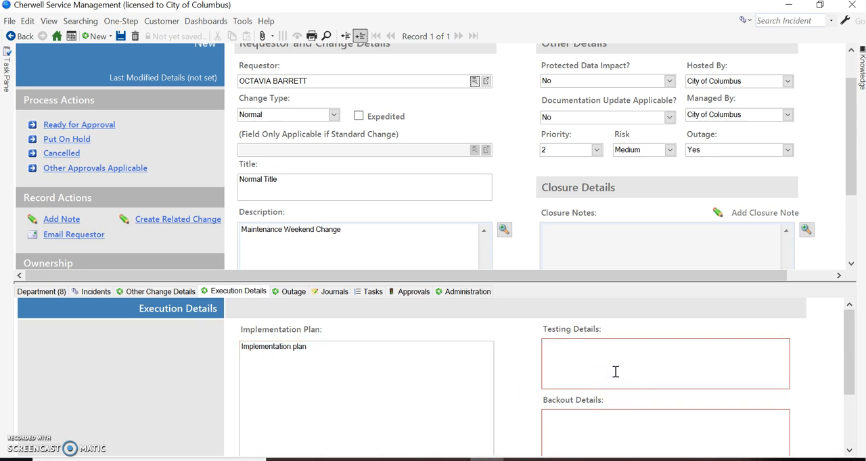
{"action": "key", "text": "BackSpace"}
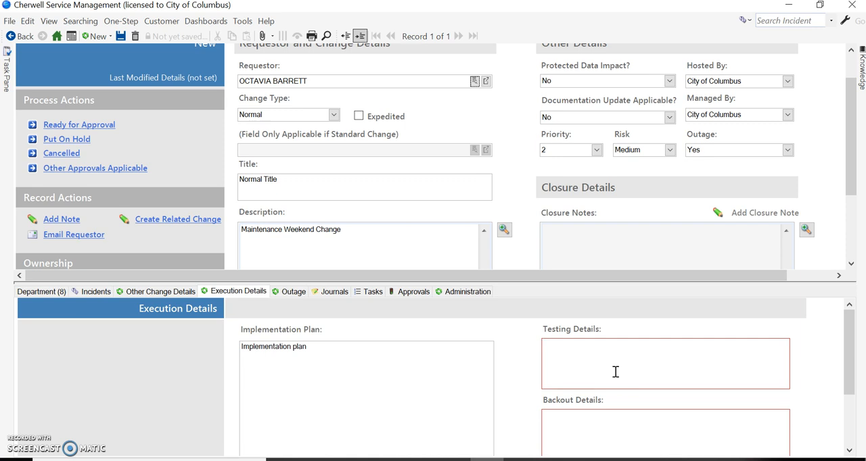
{"action": "type", "text": "te"}
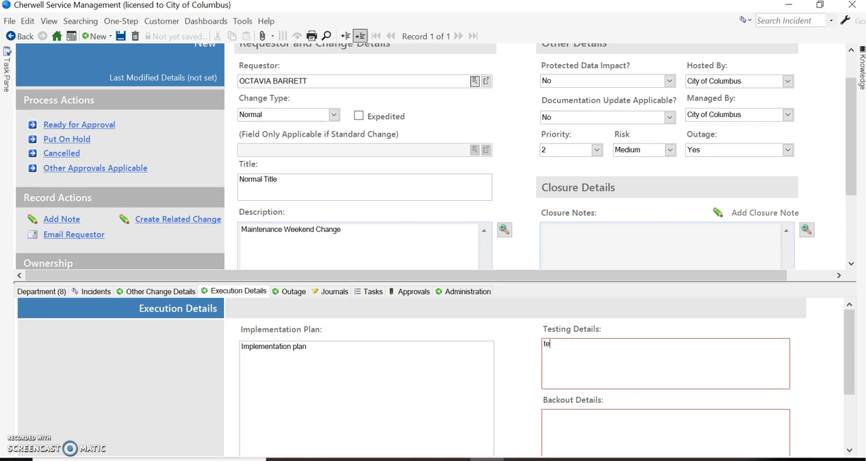
{"action": "type", "text": "st details"}
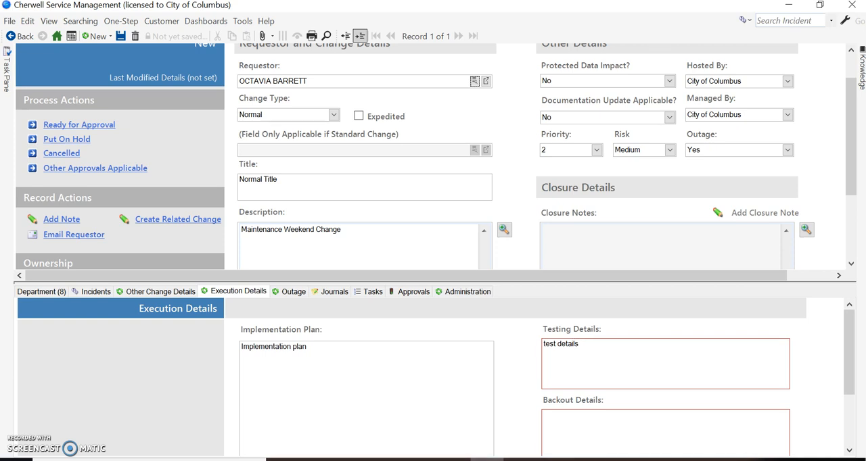
{"action": "left_click", "coordinate": [631, 422]}
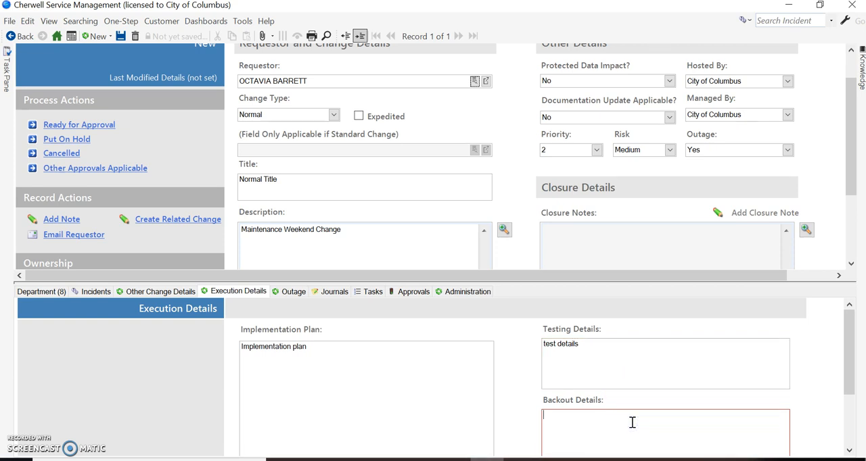
{"action": "type", "text": "bac"}
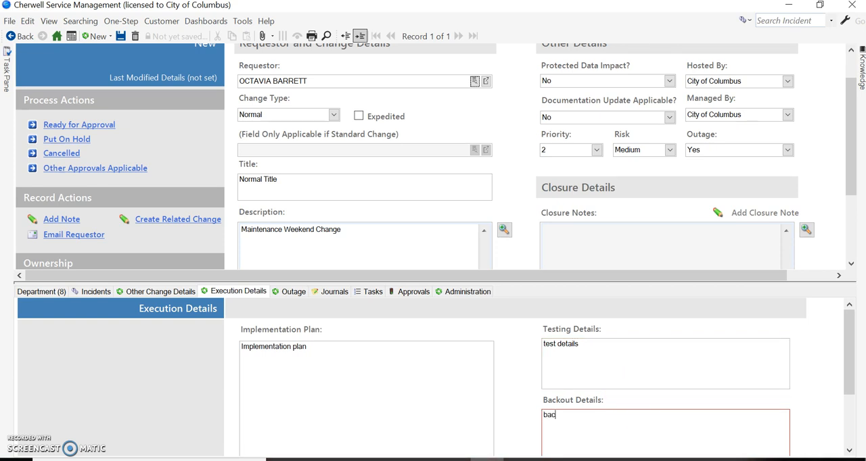
{"action": "type", "text": "ko"}
{"action": "scroll", "coordinate": [632, 416], "scroll_direction": "down", "scroll_amount": 1}
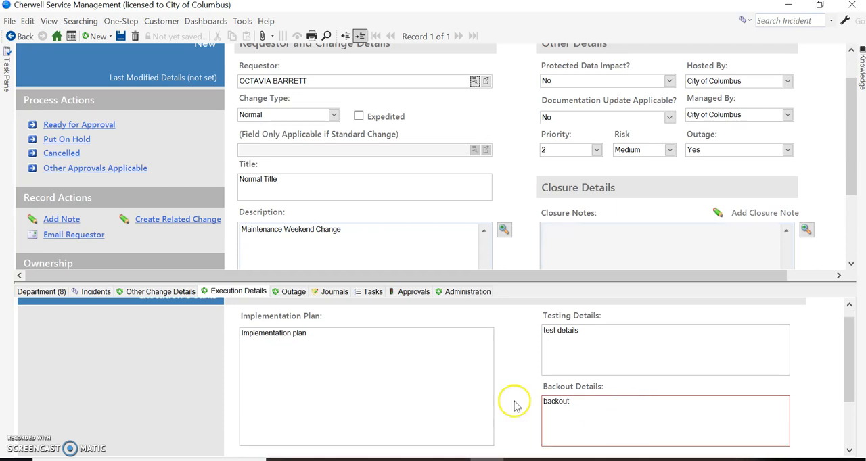
Compare the outage start and end dates with the change's own start and end dates.
{"action": "left_click", "coordinate": [288, 293]}
{"action": "left_click", "coordinate": [292, 299]}
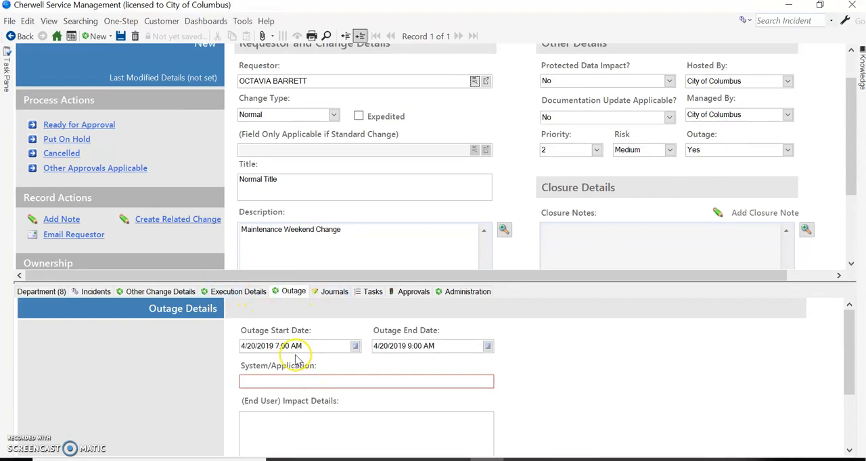
{"action": "left_click_drag", "start_coordinate": [351, 278], "coordinate": [372, 404]}
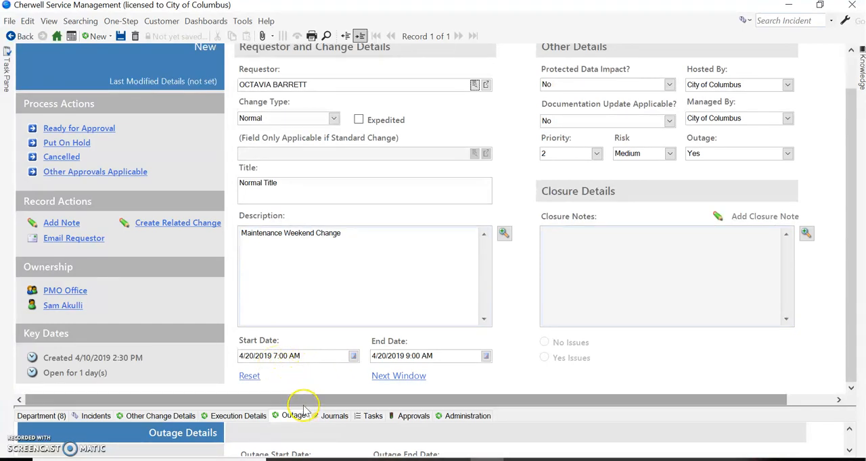
{"action": "left_click_drag", "start_coordinate": [303, 407], "coordinate": [304, 256]}
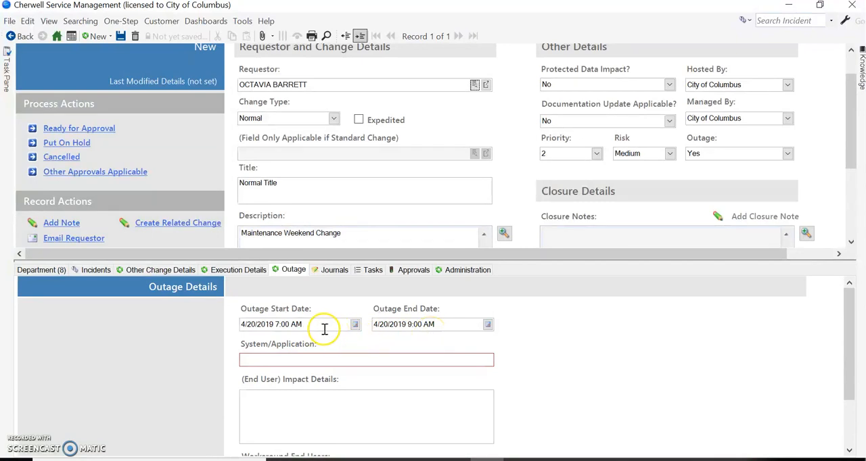
Set the outage start date to 4/20/2019 8:00 AM and the outage end date to 4/20/2019 8:03 AM.
{"action": "left_click", "coordinate": [282, 328]}
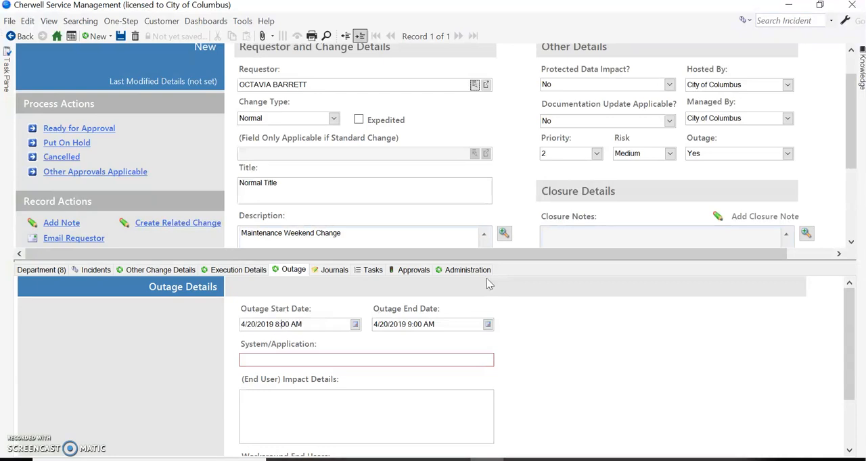
{"action": "left_click", "coordinate": [410, 324]}
{"action": "key", "text": "Delete"}
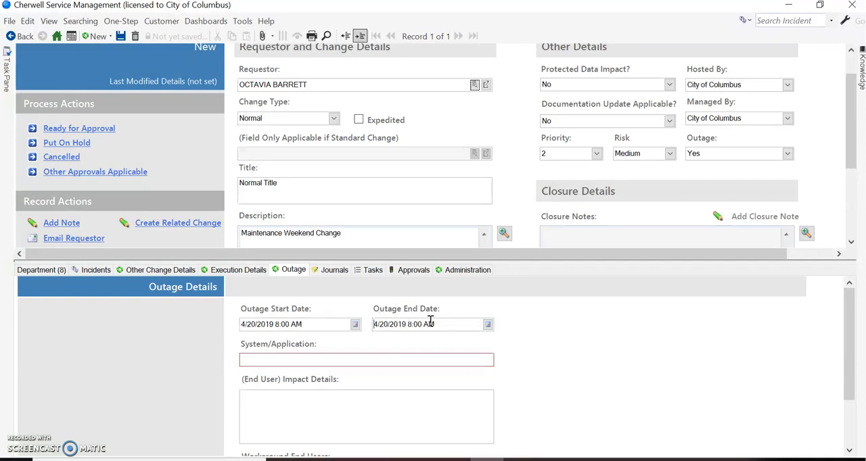
{"action": "type", "text": "8"}
{"action": "key", "text": "Delete"}
{"action": "key", "text": "Delete"}
{"action": "key", "text": "Delete"}
{"action": "type", "text": ":3"}
{"action": "left_click", "coordinate": [420, 357]}
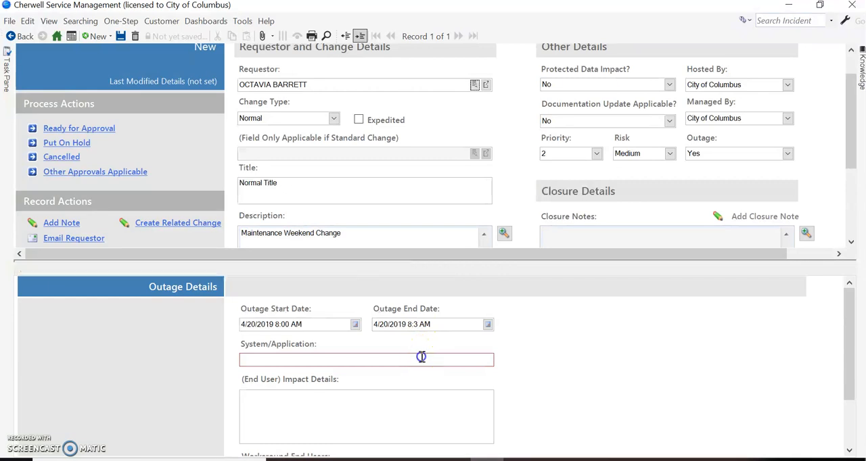
Enter "TechDesk, Intranet, 311" as the System/Application affected by the outage.
{"action": "type", "text": "Tech"}
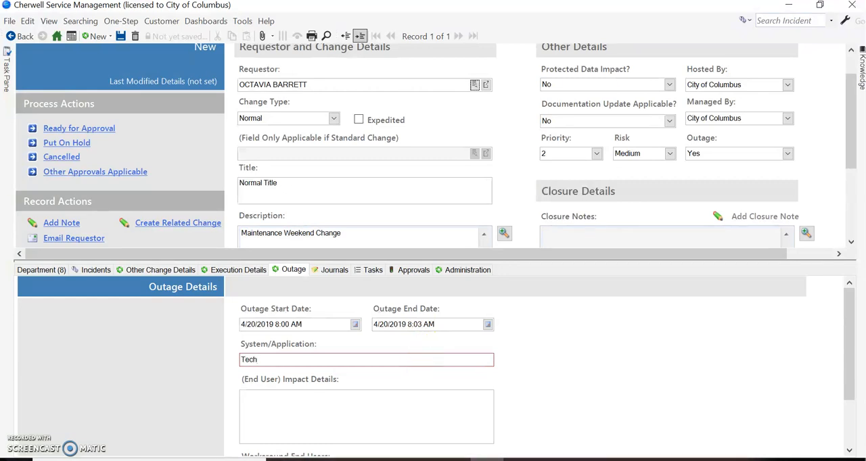
{"action": "type", "text": "Desk"}
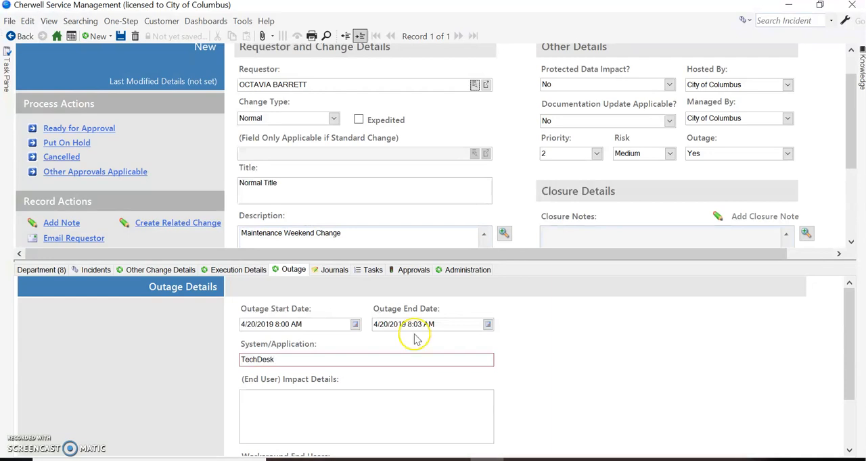
{"action": "left_click", "coordinate": [320, 360]}
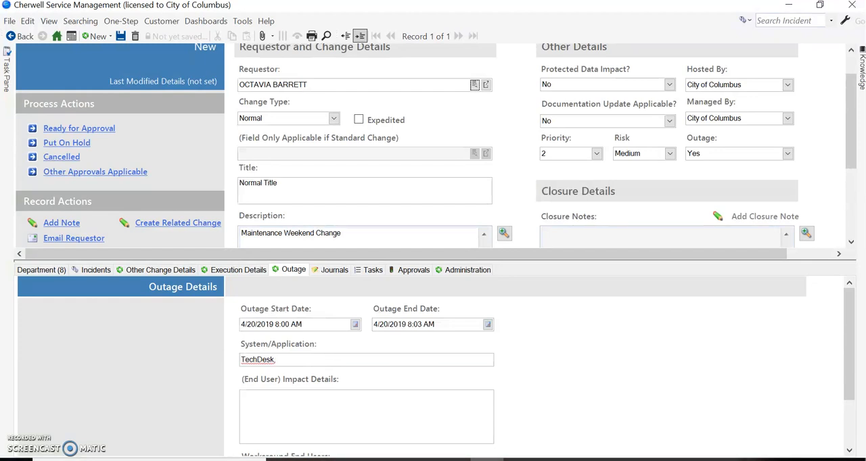
{"action": "type", "text": "Int"}
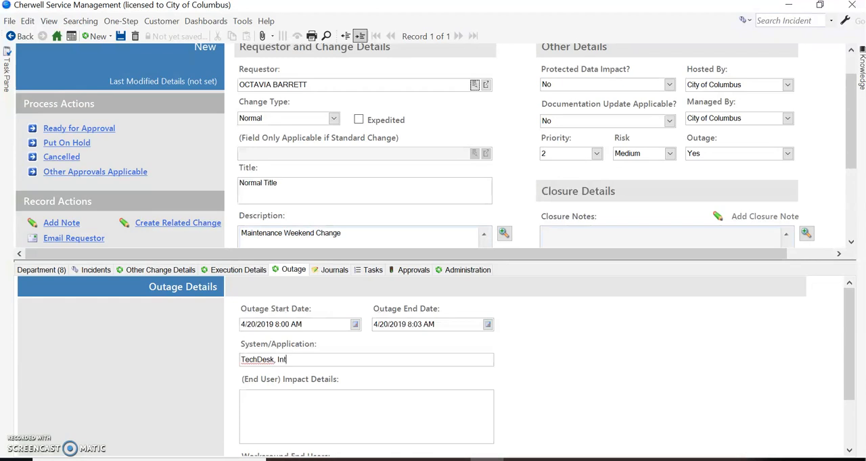
{"action": "type", "text": "ranet, 311"}
Add a new task to the change and assign it to the Service Desk team.
{"action": "left_click", "coordinate": [337, 273]}
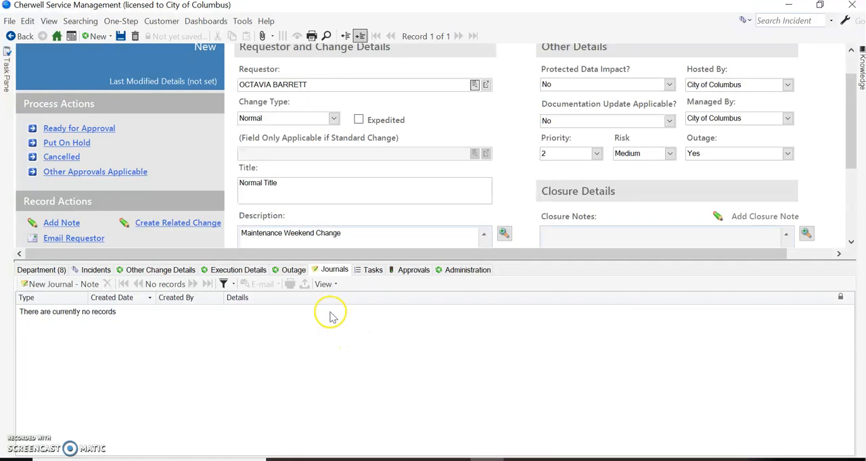
{"action": "left_click", "coordinate": [372, 270]}
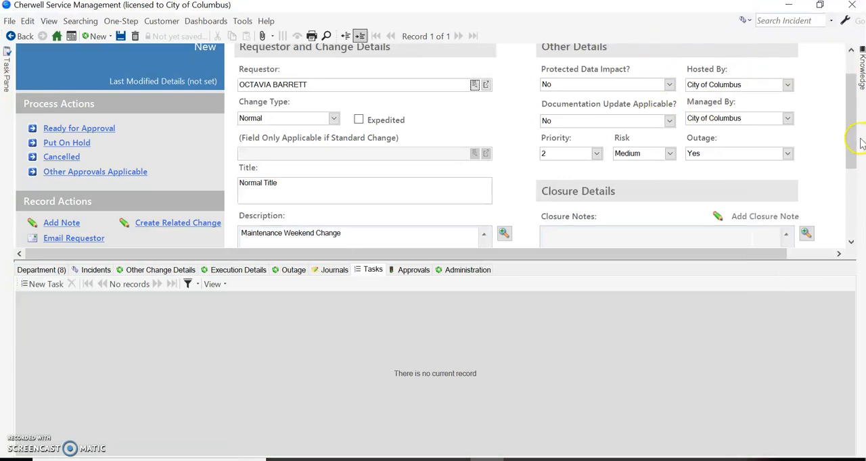
{"action": "left_click_drag", "start_coordinate": [850, 144], "coordinate": [835, 105]}
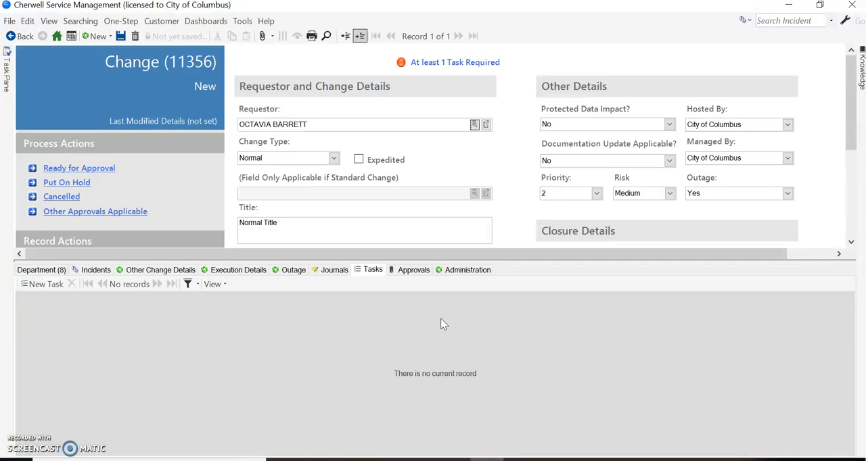
{"action": "left_click", "coordinate": [43, 285]}
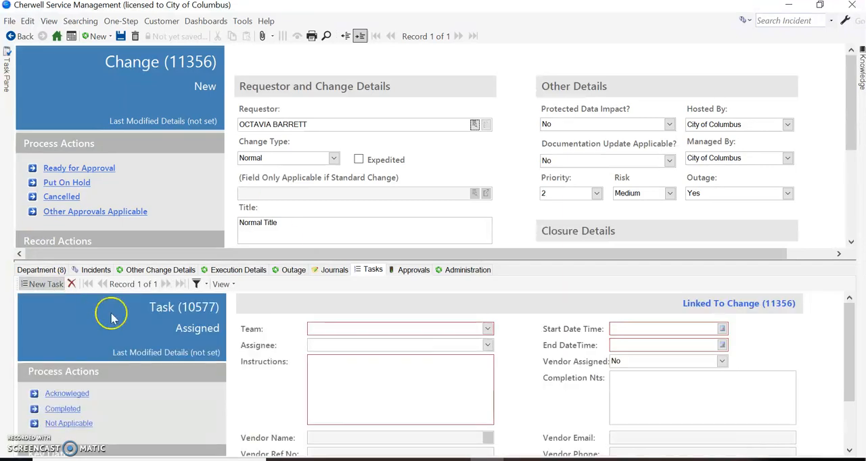
{"action": "left_click", "coordinate": [487, 330]}
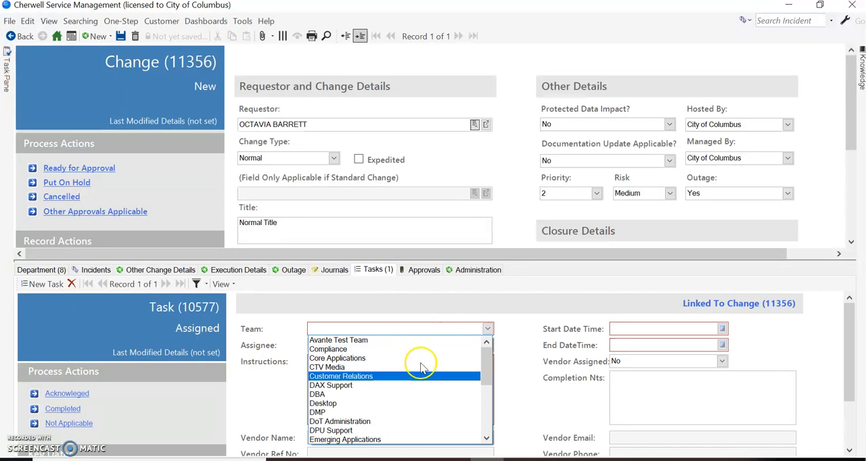
{"action": "scroll", "coordinate": [392, 388], "scroll_direction": "down", "scroll_amount": 1}
{"action": "scroll", "coordinate": [389, 398], "scroll_direction": "down", "scroll_amount": 4}
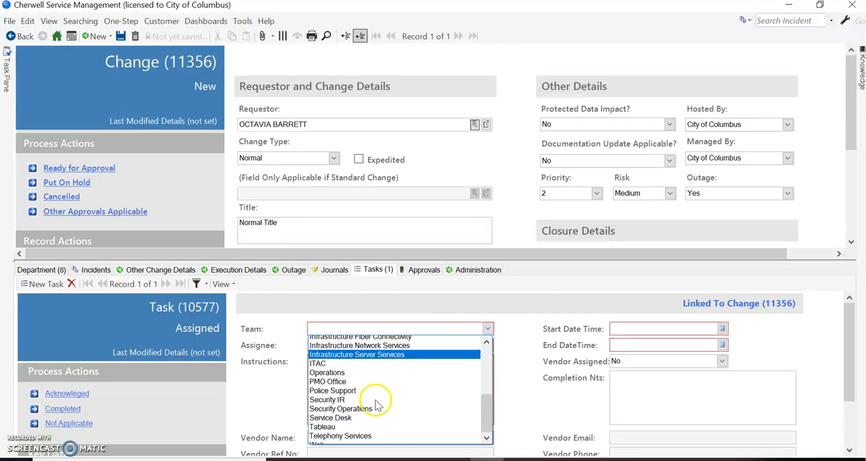
{"action": "left_click", "coordinate": [352, 414]}
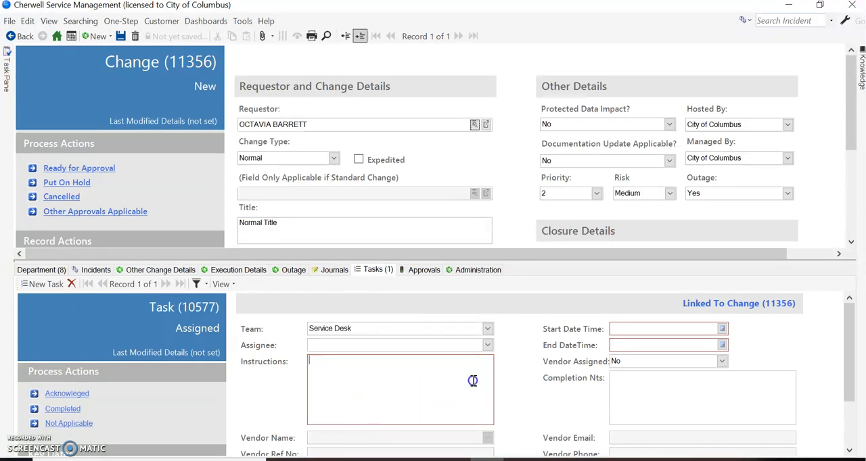
Enter "Please test" as the Instructions of the Service Desk task.
{"action": "type", "text": "Please test"}
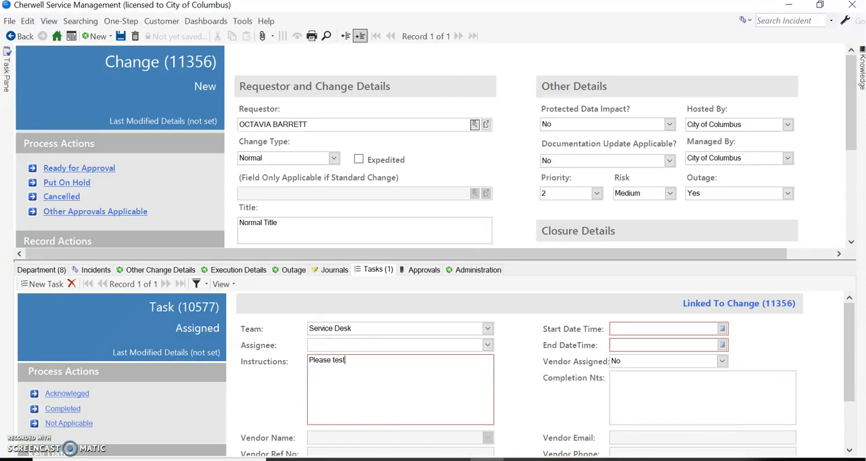
Set the task's Start Date Time to 4/20/2019 8:30 AM.
{"action": "left_click", "coordinate": [723, 329]}
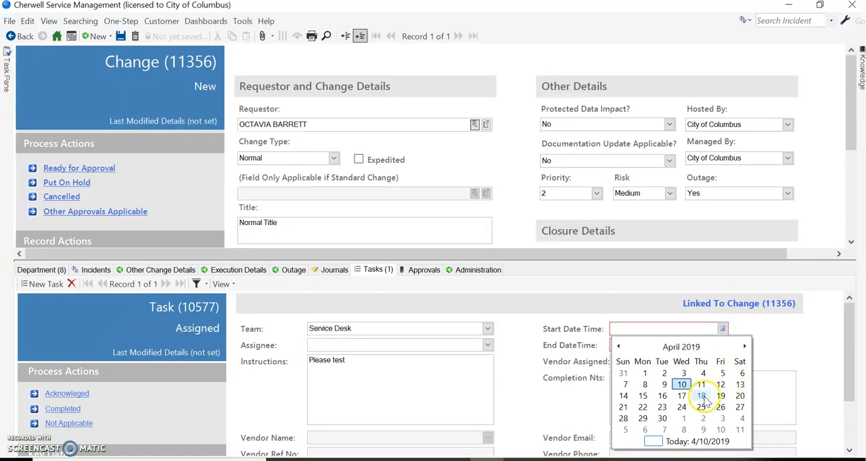
{"action": "left_click", "coordinate": [740, 396]}
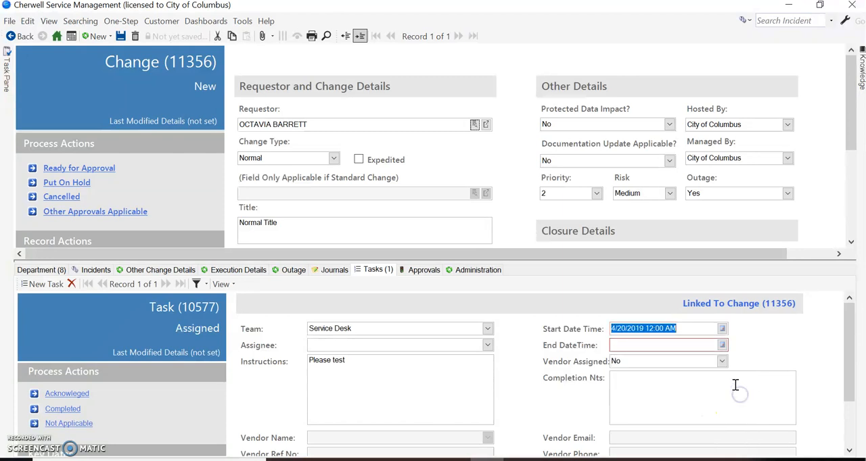
{"action": "left_click", "coordinate": [659, 328]}
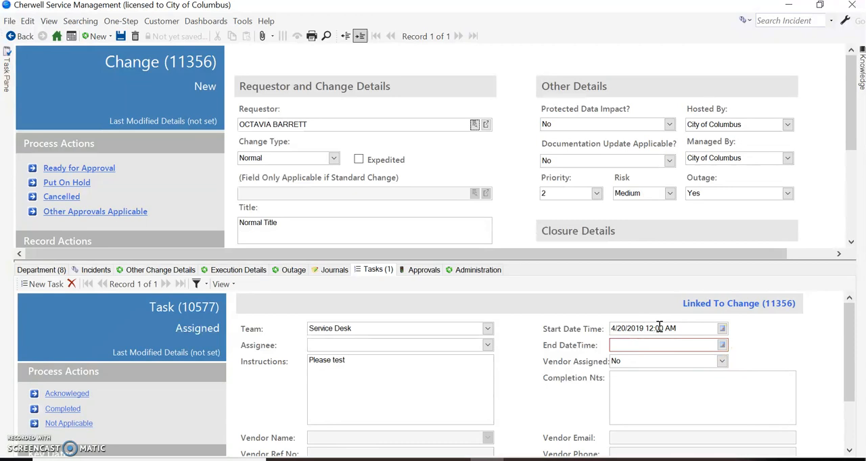
{"action": "key", "text": "BackSpace"}
{"action": "key", "text": "BackSpace"}
{"action": "key", "text": "BackSpace"}
{"action": "type", "text": "8"}
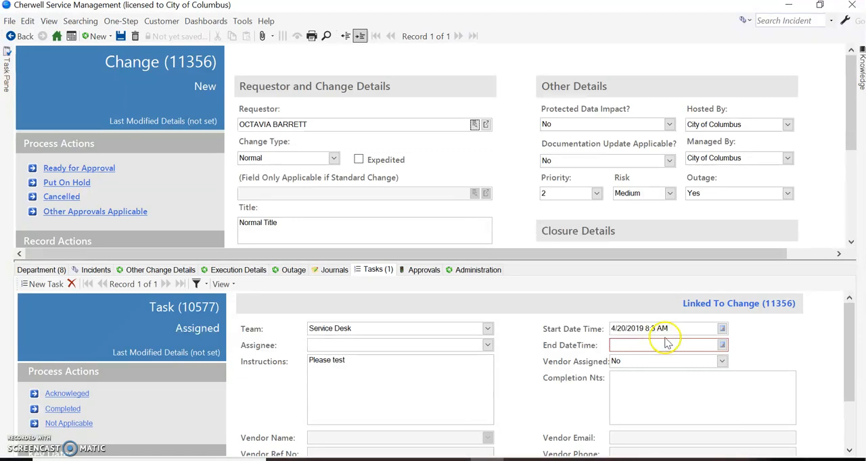
Copy the task's start date and time into its End DateTime and change the time to 8:45 AM.
{"action": "left_click", "coordinate": [658, 345]}
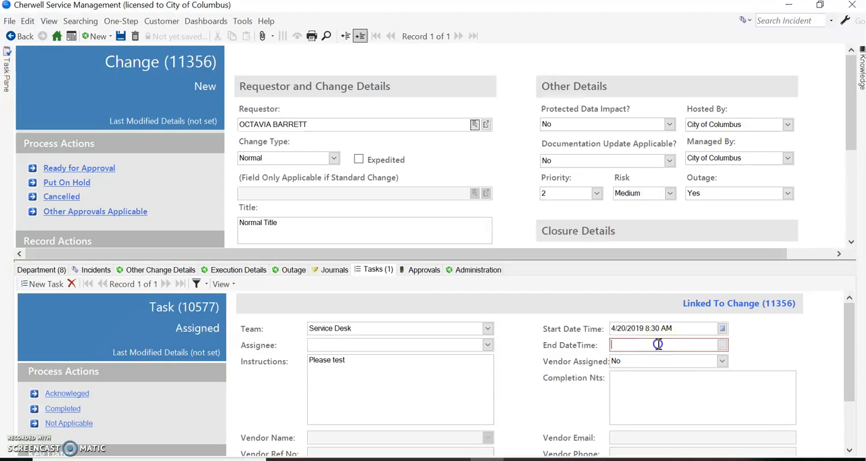
{"action": "left_click_drag", "start_coordinate": [674, 329], "coordinate": [612, 329]}
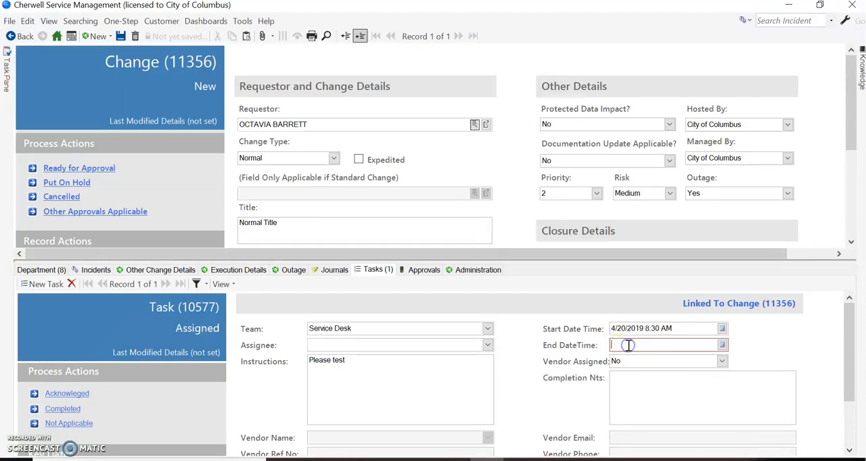
{"action": "type", "text": "4/20/2019 8:30 AM"}
{"action": "left_click", "coordinate": [654, 348]}
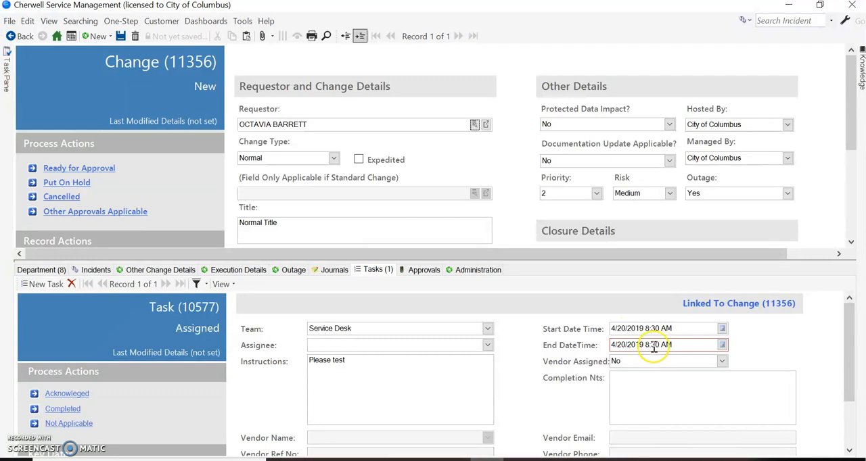
{"action": "double_click", "coordinate": [654, 345]}
{"action": "type", "text": "4"}
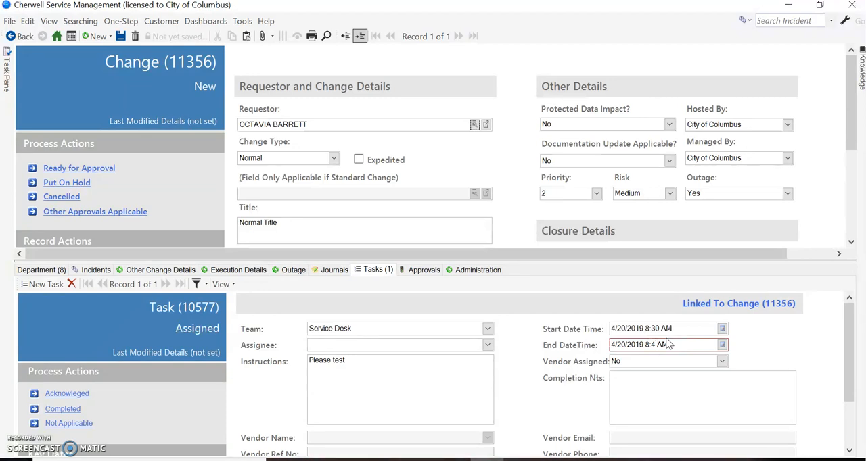
{"action": "key", "text": "BackSpace"}
{"action": "type", "text": "45"}
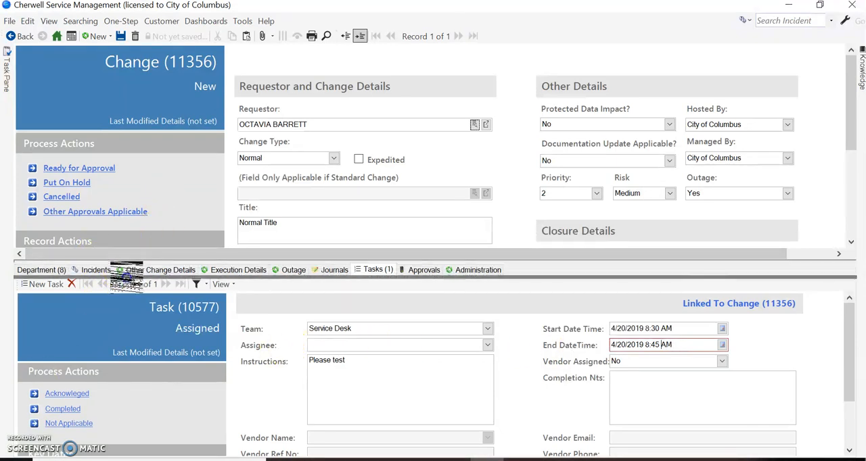
Review the change's administration details and enlarge the main form area above them.
{"action": "left_click_drag", "start_coordinate": [126, 294], "coordinate": [238, 333]}
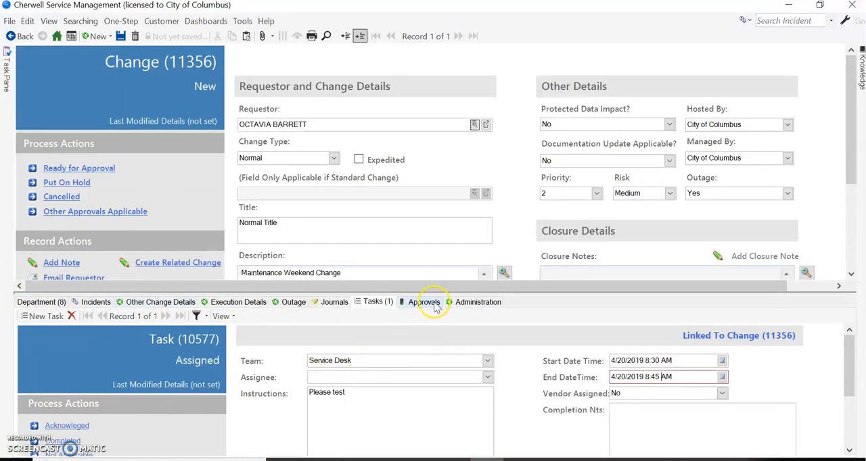
{"action": "left_click", "coordinate": [469, 305]}
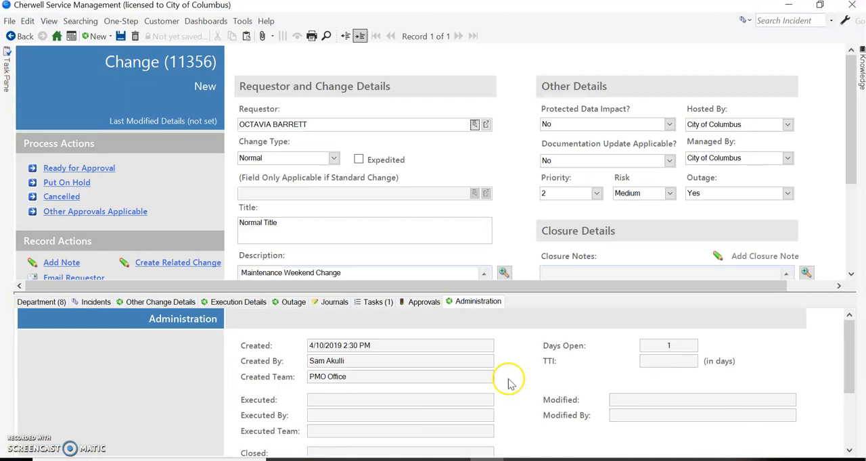
{"action": "scroll", "coordinate": [579, 396], "scroll_direction": "down", "scroll_amount": 3}
{"action": "scroll", "coordinate": [568, 399], "scroll_direction": "up", "scroll_amount": 3}
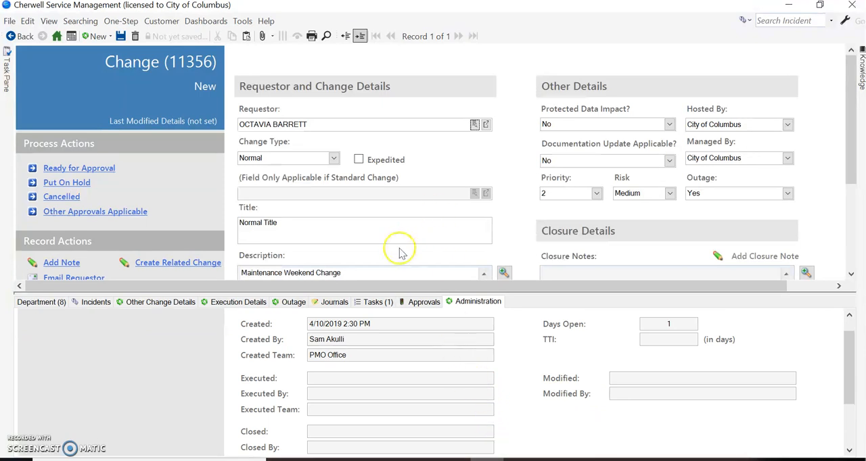
{"action": "left_click_drag", "start_coordinate": [386, 291], "coordinate": [373, 365]}
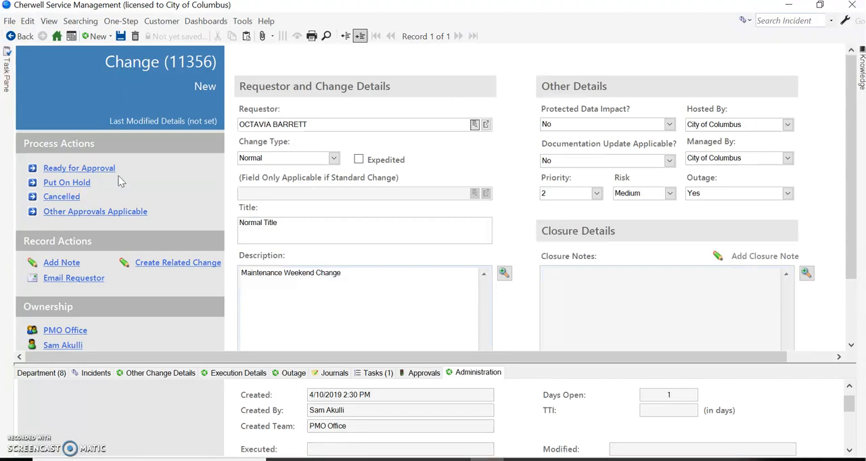
{"action": "left_click", "coordinate": [61, 196]}
{"action": "left_click", "coordinate": [138, 212]}
{"action": "left_click", "coordinate": [111, 213]}
Mark the change as Expedited to view the Expedited Justification field, and clear the Expedited option again.
{"action": "left_click", "coordinate": [359, 160]}
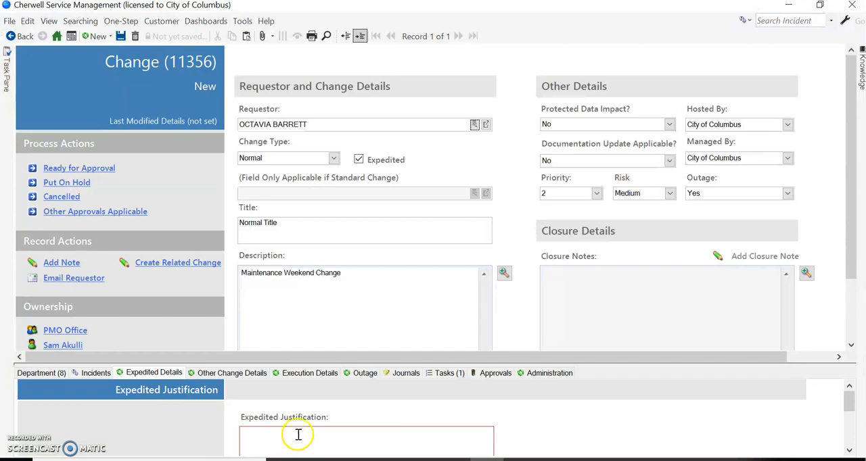
{"action": "left_click", "coordinate": [358, 159]}
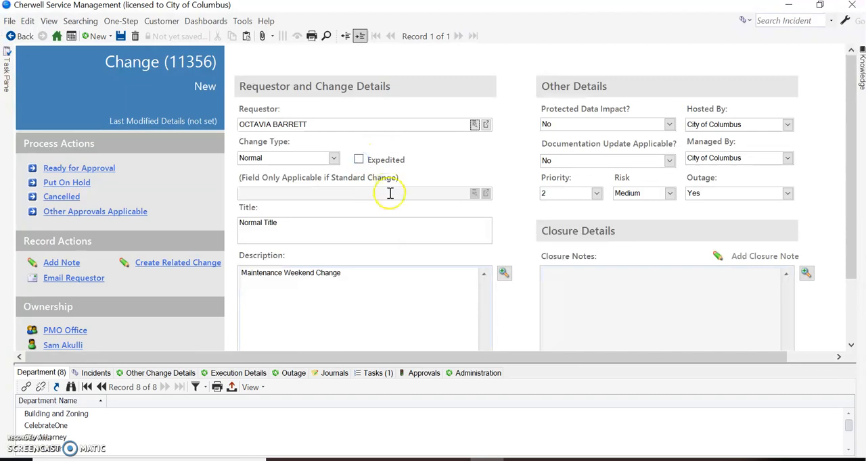
Submit the change as Ready for Approval and return to its status header.
{"action": "scroll", "coordinate": [777, 213], "scroll_direction": "down", "scroll_amount": 3}
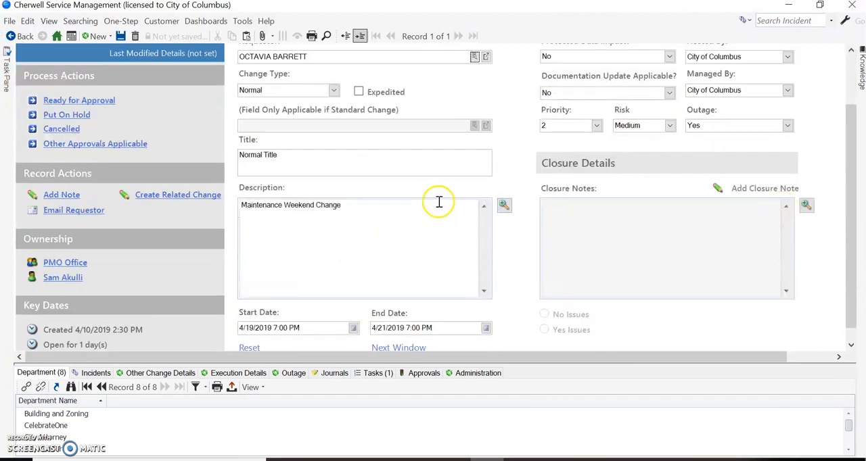
{"action": "left_click", "coordinate": [356, 284]}
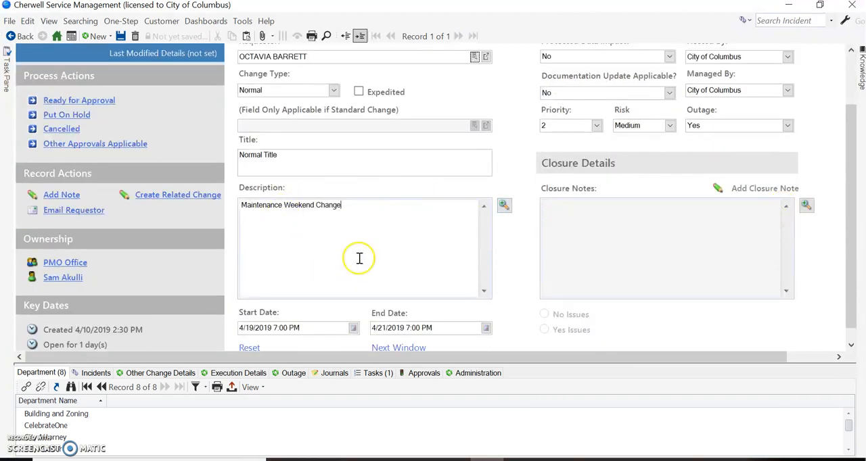
{"action": "left_click", "coordinate": [102, 99]}
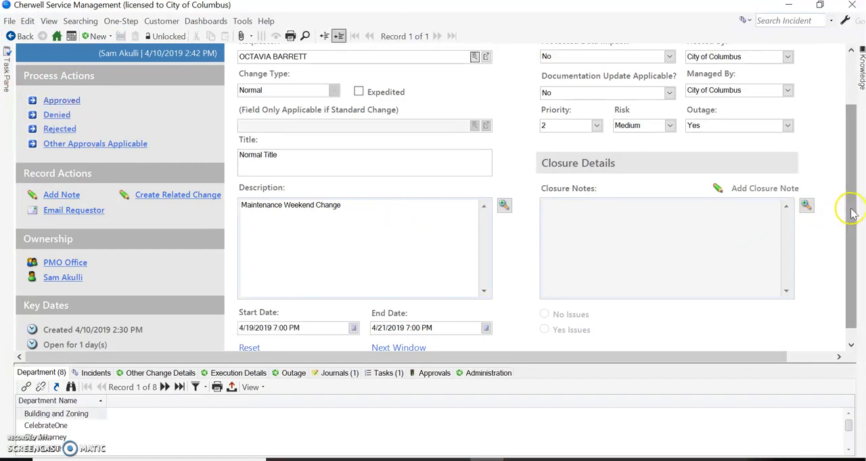
{"action": "left_click_drag", "start_coordinate": [852, 212], "coordinate": [861, 155]}
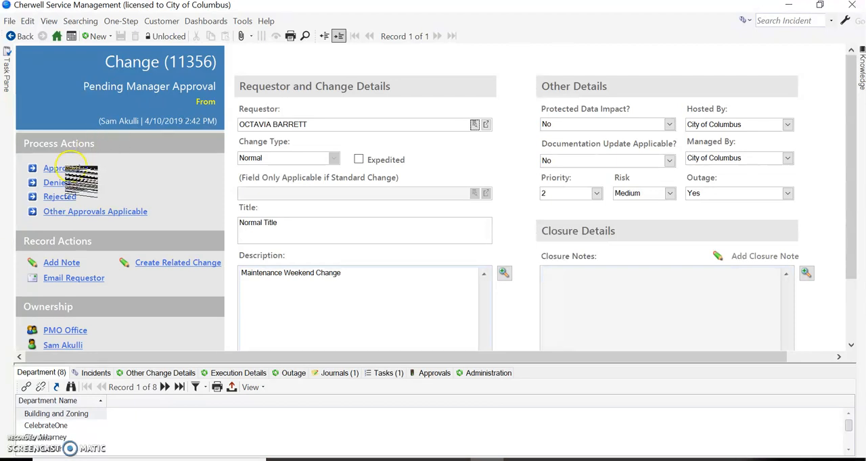
Record the manager's approval of the submitted change request.
{"action": "left_click", "coordinate": [56, 183]}
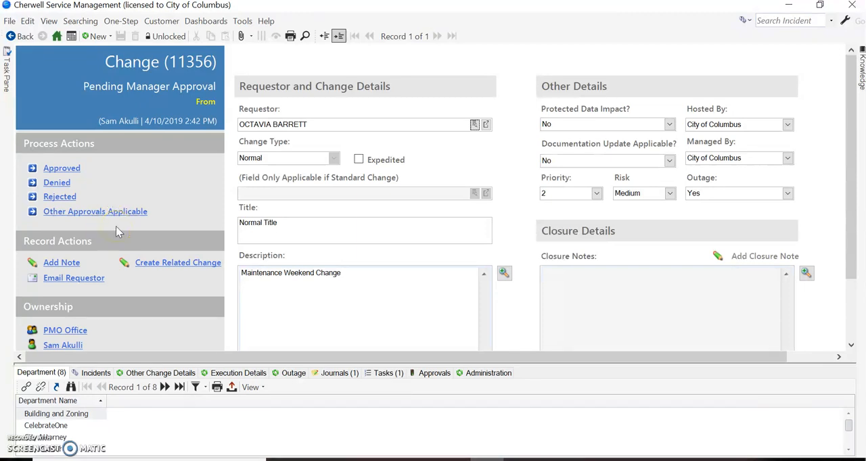
{"action": "left_click", "coordinate": [116, 212]}
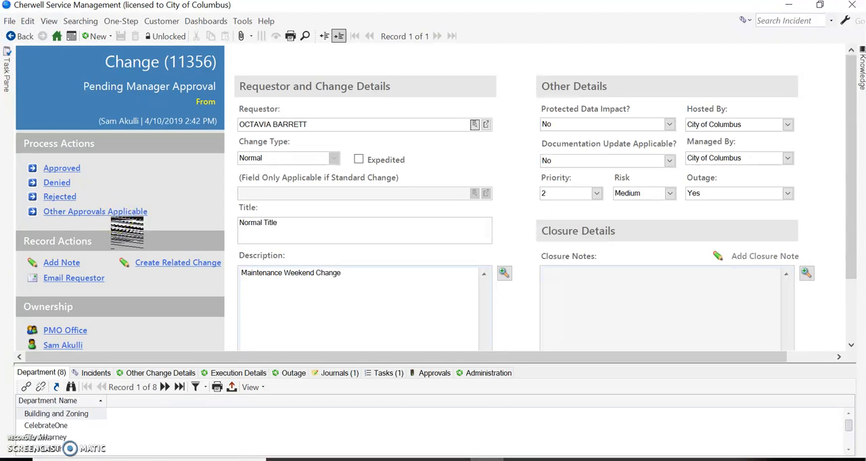
{"action": "left_click", "coordinate": [61, 168]}
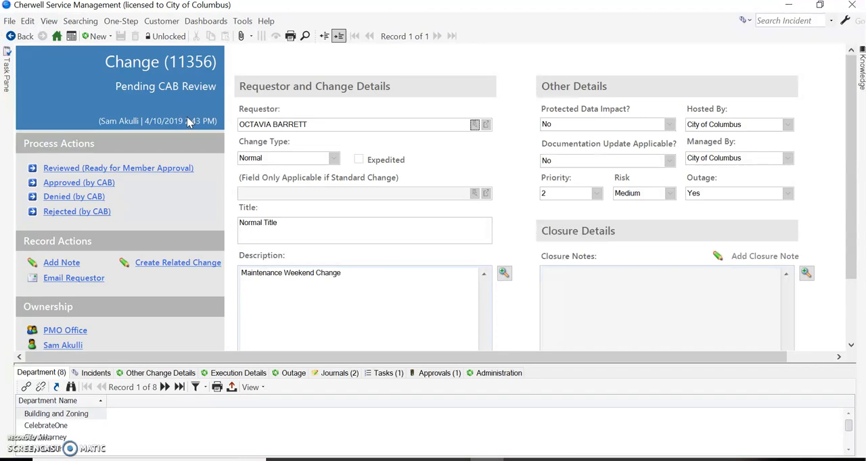
Record the CAB approval of the change and open its list of approval records.
{"action": "left_click", "coordinate": [105, 168]}
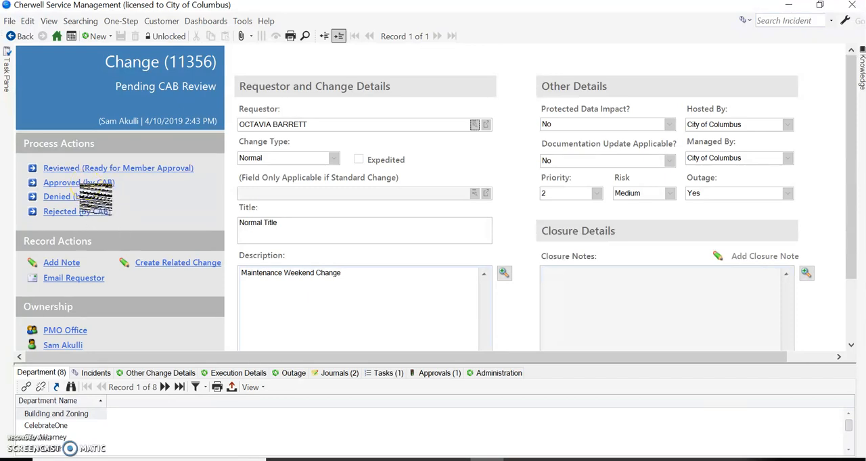
{"action": "left_click", "coordinate": [85, 182]}
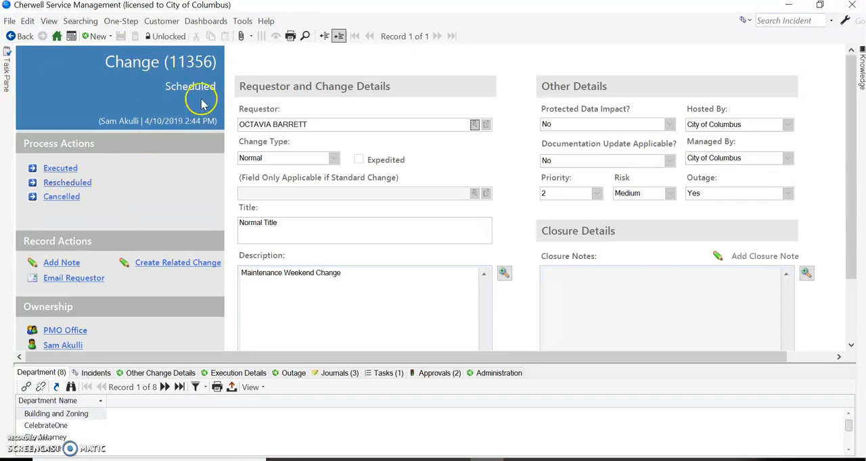
{"action": "left_click", "coordinate": [438, 373]}
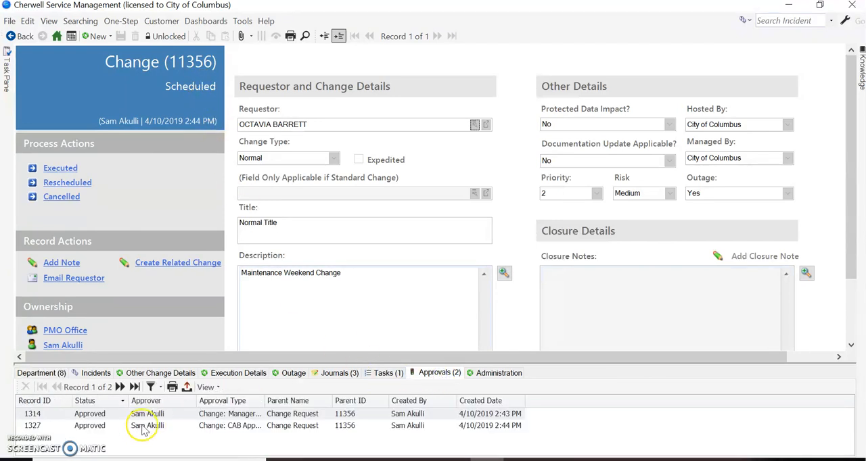
{"action": "left_click", "coordinate": [243, 436]}
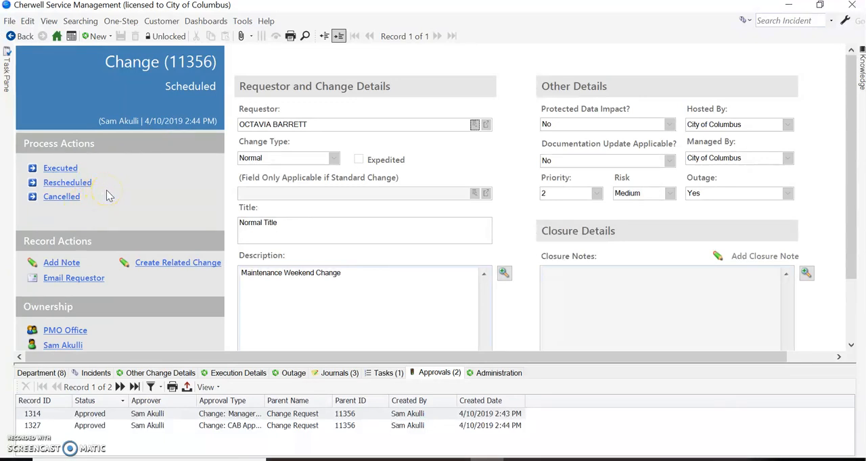
Mark the scheduled change as Executed.
{"action": "left_click", "coordinate": [94, 199]}
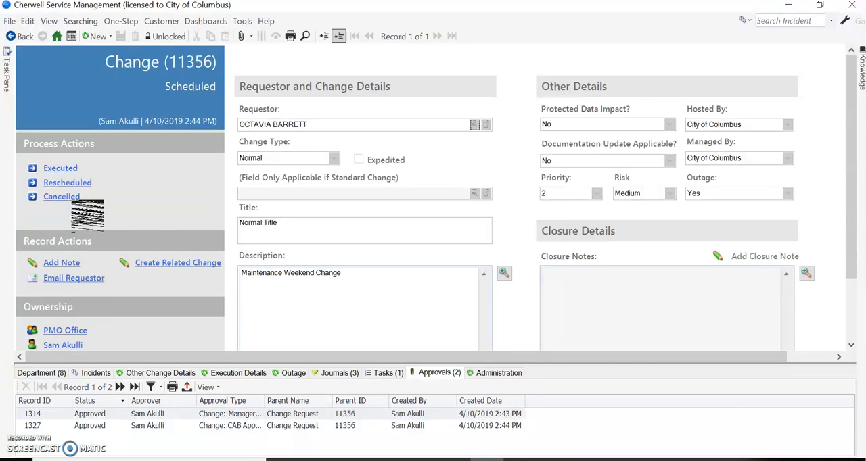
{"action": "left_click", "coordinate": [60, 169]}
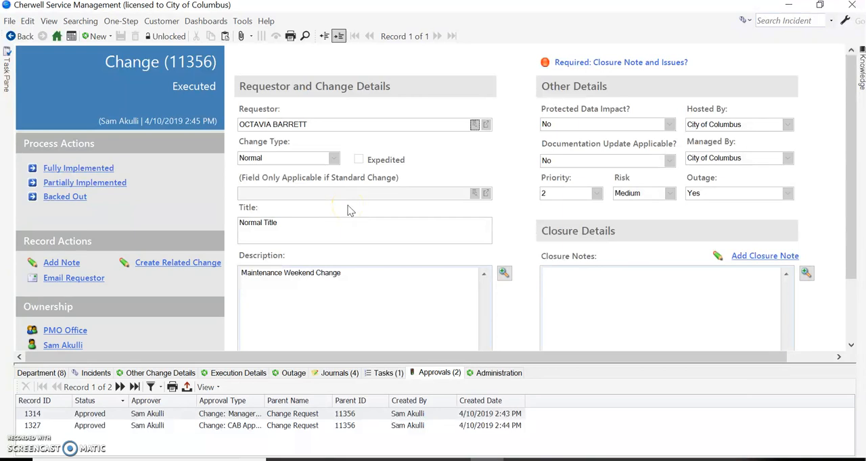
{"action": "scroll", "coordinate": [349, 210], "scroll_direction": "down", "scroll_amount": 1}
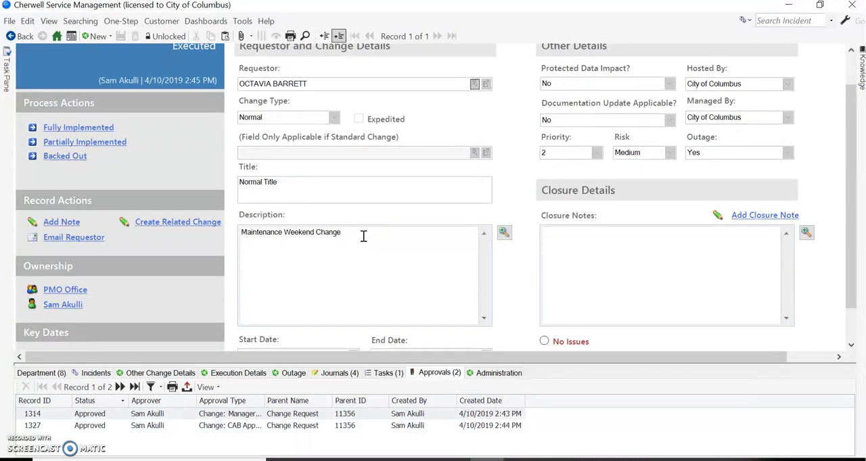